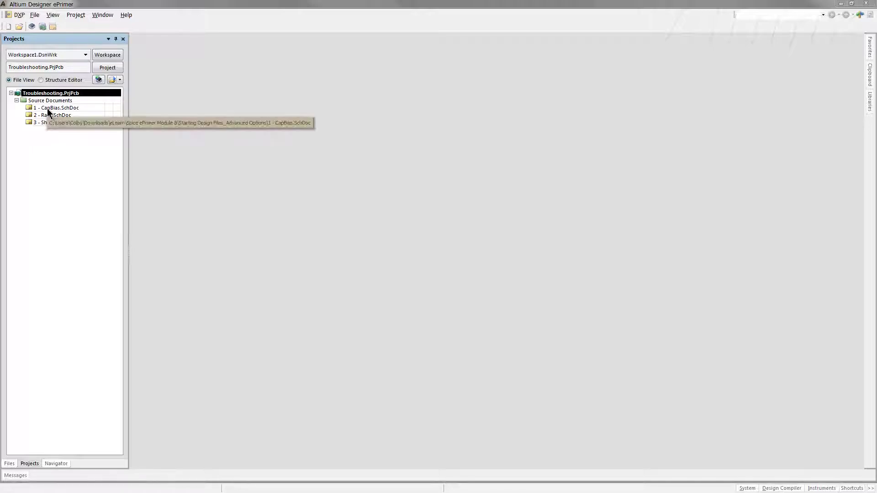
Open 1 - CapBias.SchDoc and run a mixed simulation with IN1 and OUT1 as the active signals.
{"action": "double_click", "coordinate": [48, 109]}
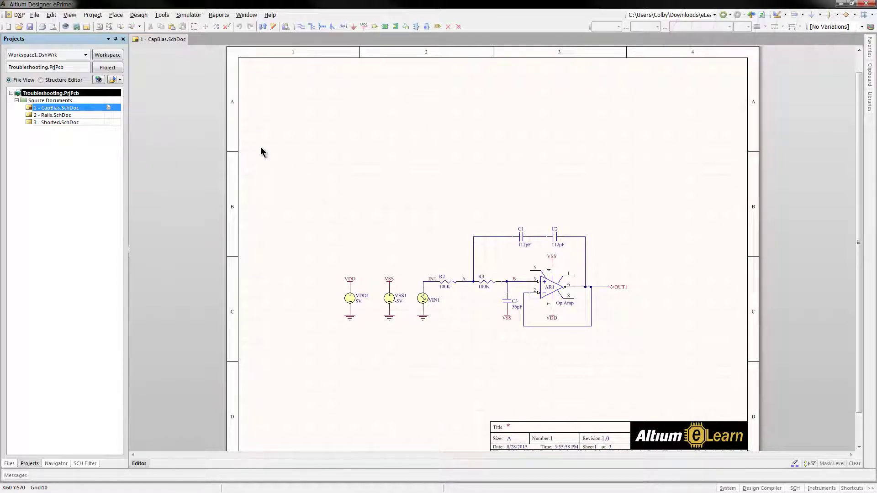
{"action": "left_click", "coordinate": [138, 14]}
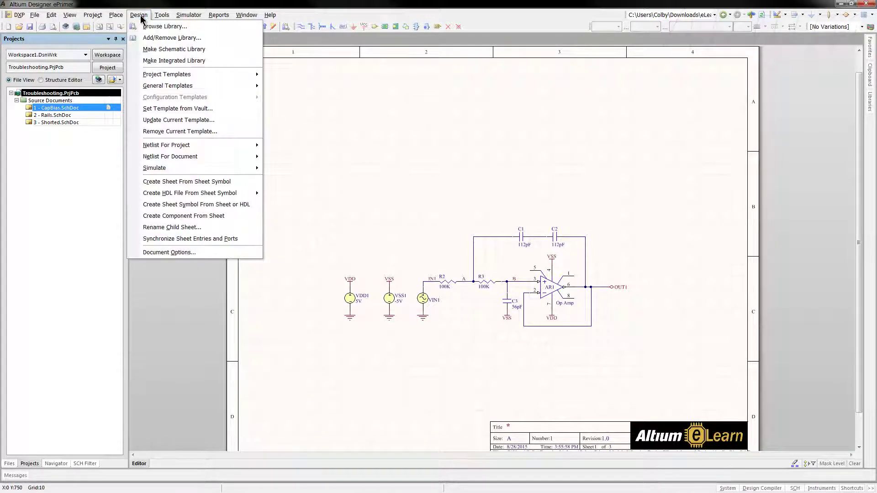
{"action": "mouse_move", "coordinate": [163, 169]}
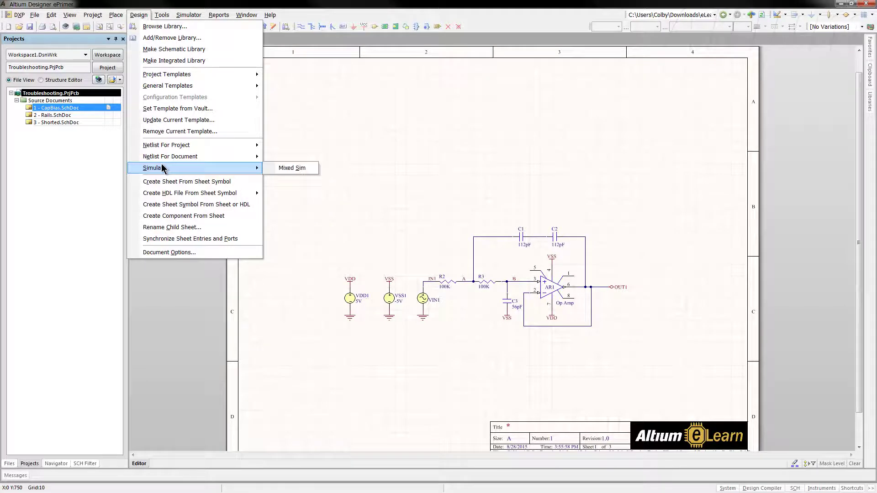
{"action": "left_click", "coordinate": [316, 171]}
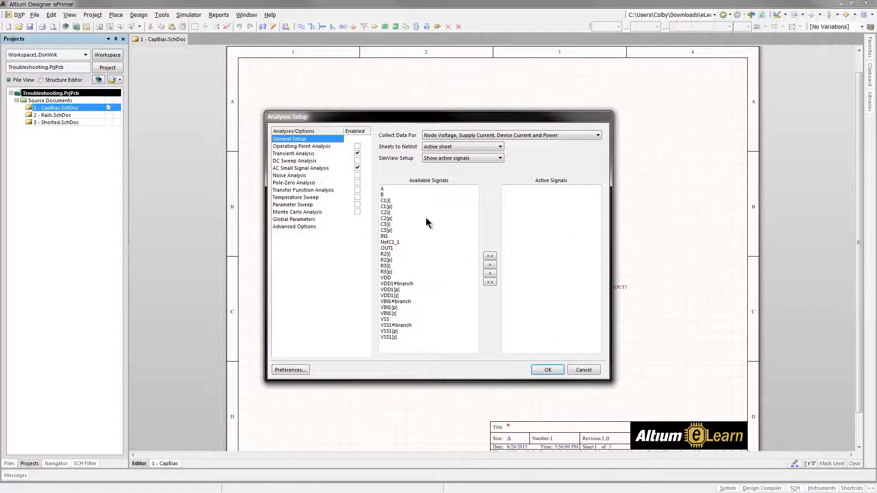
{"action": "double_click", "coordinate": [385, 236]}
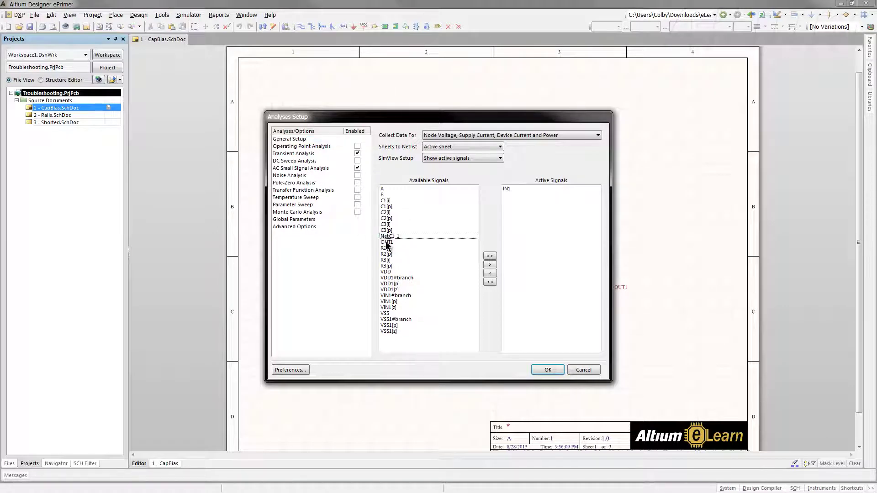
{"action": "double_click", "coordinate": [385, 242]}
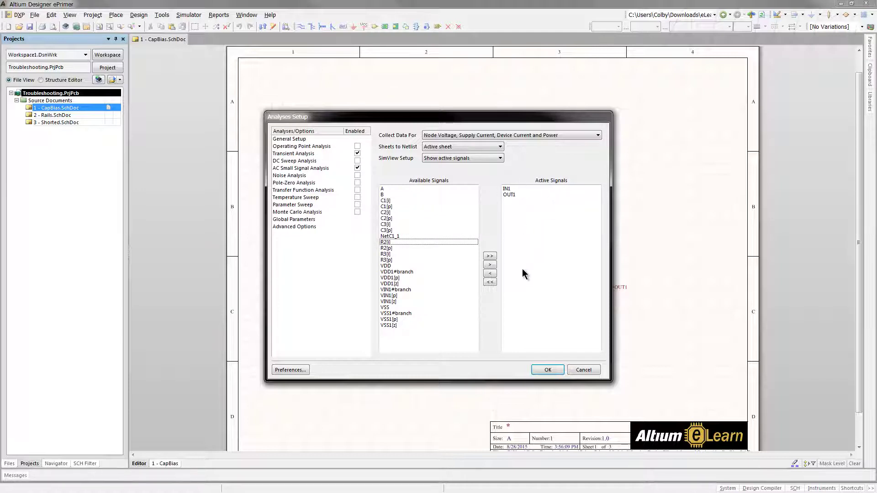
{"action": "left_click", "coordinate": [547, 370]}
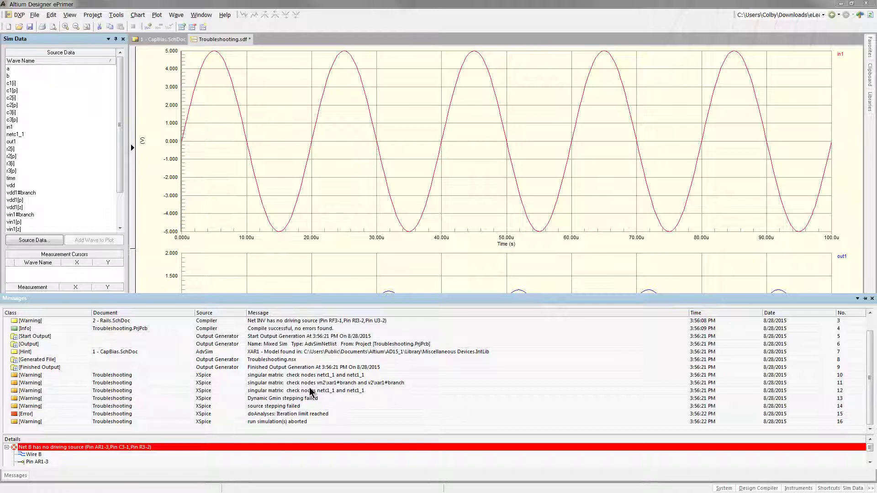
Set the RSHUNT SPICE option to 1T in the CapBias schematic's advanced analysis options and rerun the mixed simulation.
{"action": "left_click", "coordinate": [160, 40]}
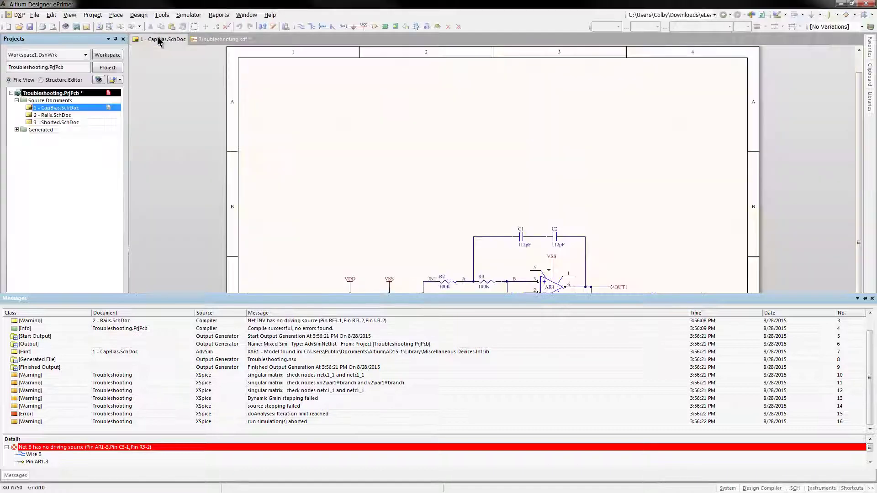
{"action": "left_click", "coordinate": [138, 16]}
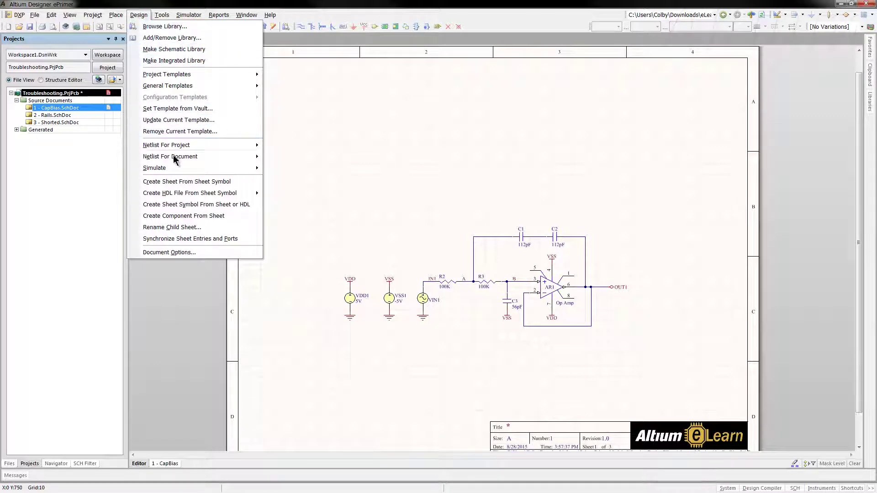
{"action": "mouse_move", "coordinate": [175, 159]}
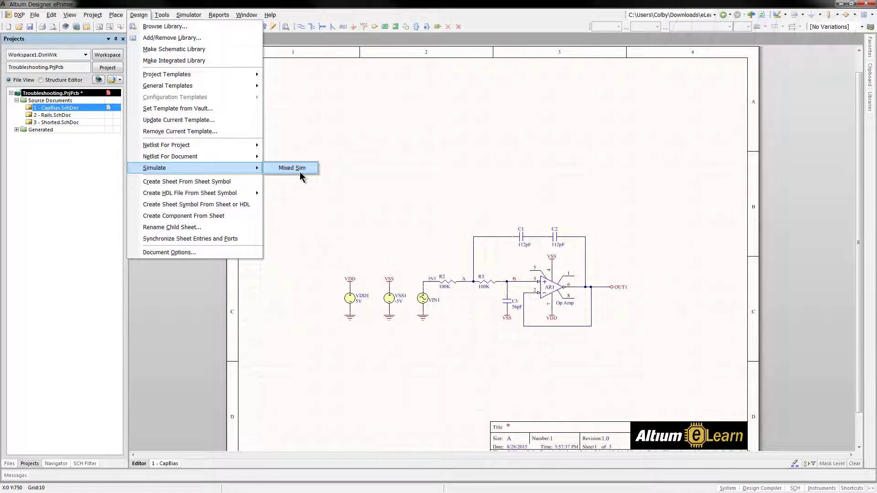
{"action": "left_click", "coordinate": [300, 172]}
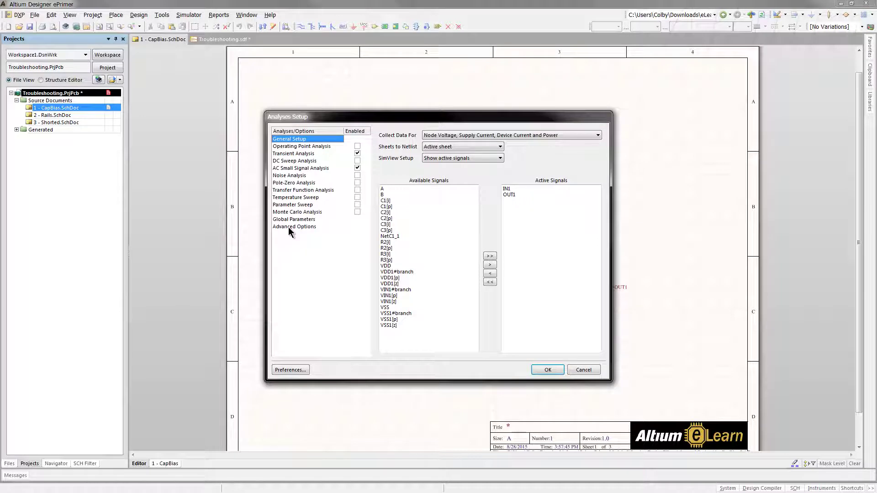
{"action": "left_click", "coordinate": [289, 226]}
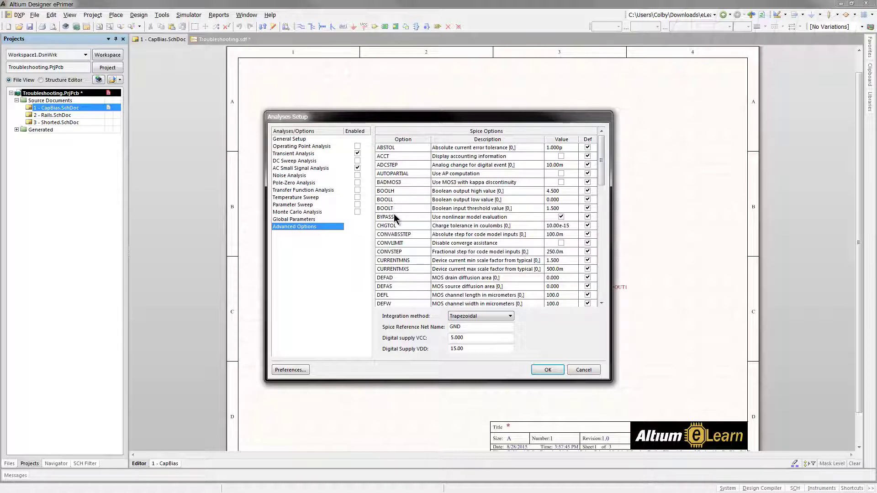
{"action": "left_click_drag", "start_coordinate": [601, 160], "coordinate": [601, 271]}
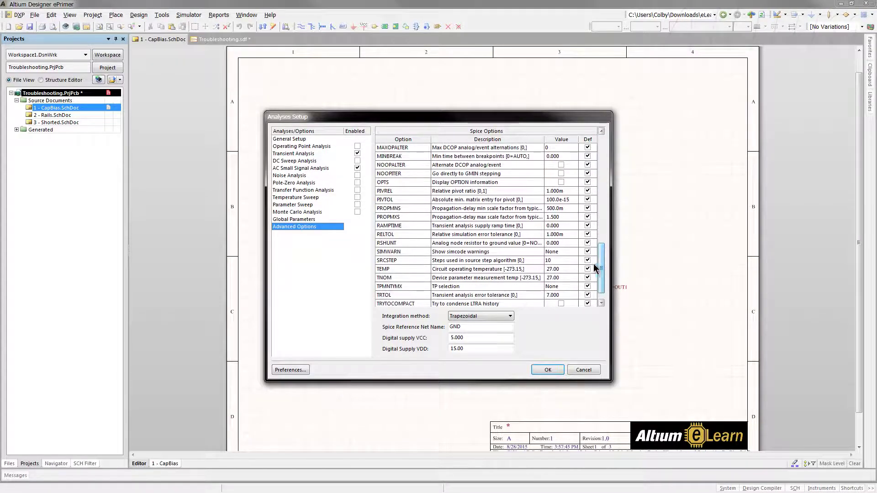
{"action": "left_click", "coordinate": [552, 243]}
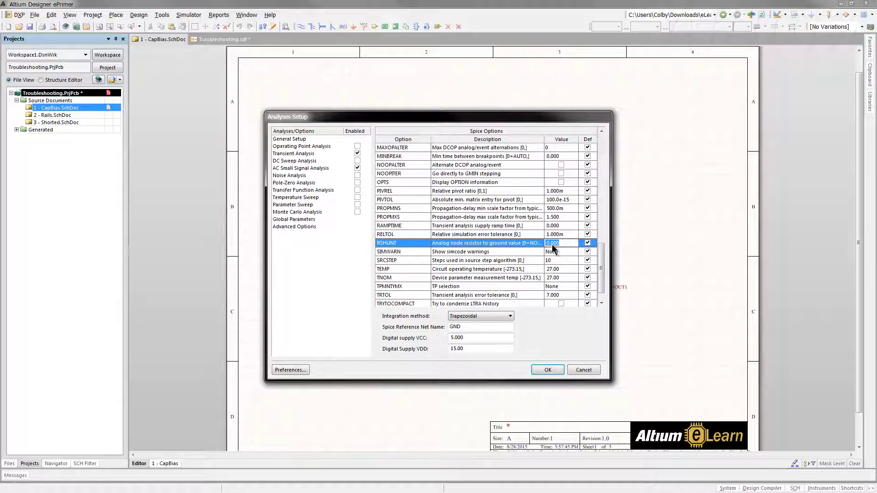
{"action": "type", "text": "1T"}
{"action": "left_click", "coordinate": [547, 370]}
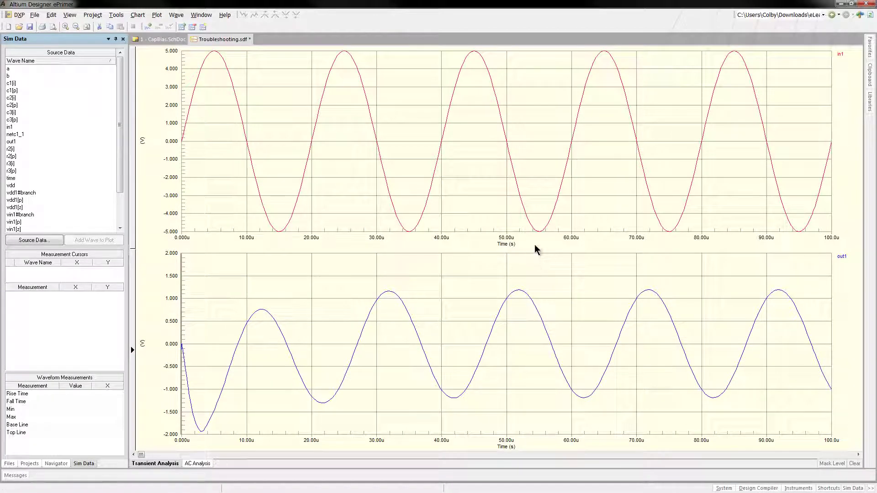
Open 2 - Rails.SchDoc, run a mixed simulation with IN2 and OUT2 as active signals, and inspect the resulting XSpice error message.
{"action": "left_click", "coordinate": [29, 464]}
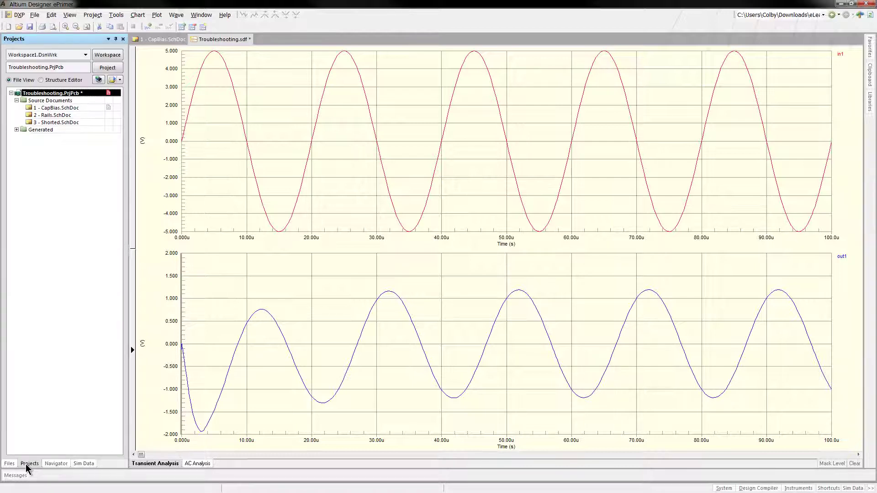
{"action": "left_click", "coordinate": [50, 117]}
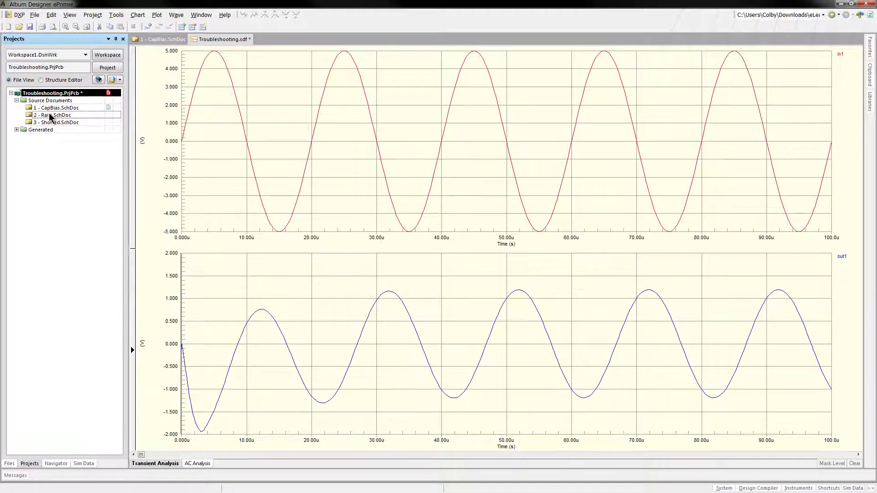
{"action": "double_click", "coordinate": [52, 117]}
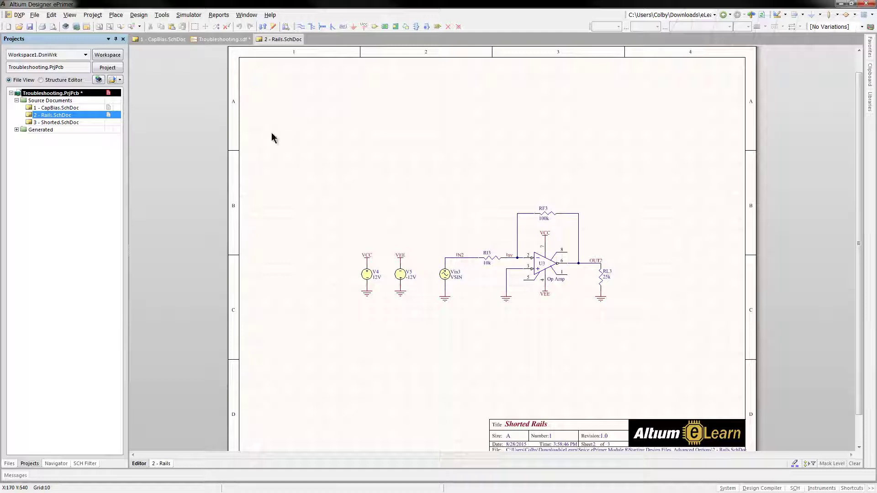
{"action": "left_click", "coordinate": [139, 14]}
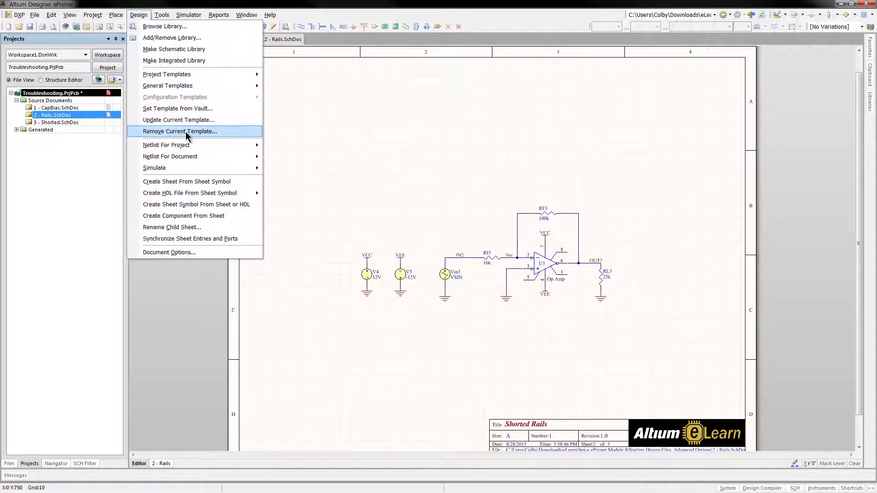
{"action": "mouse_move", "coordinate": [192, 168]}
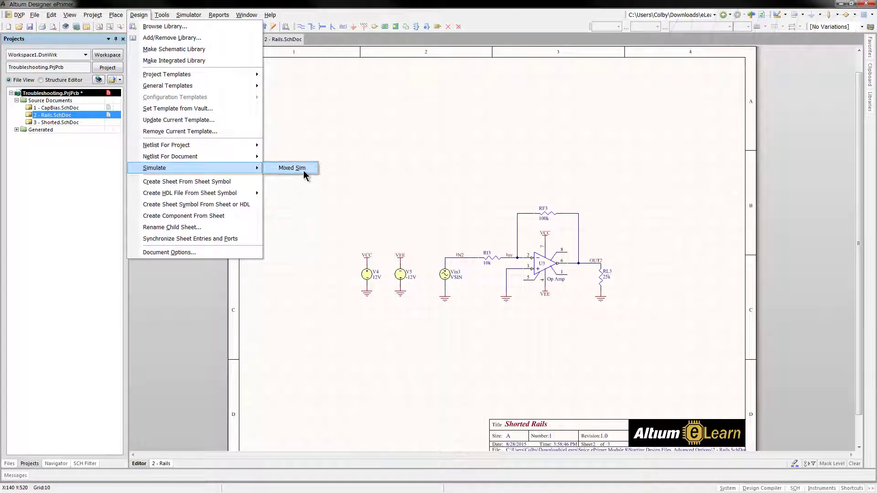
{"action": "left_click", "coordinate": [303, 172]}
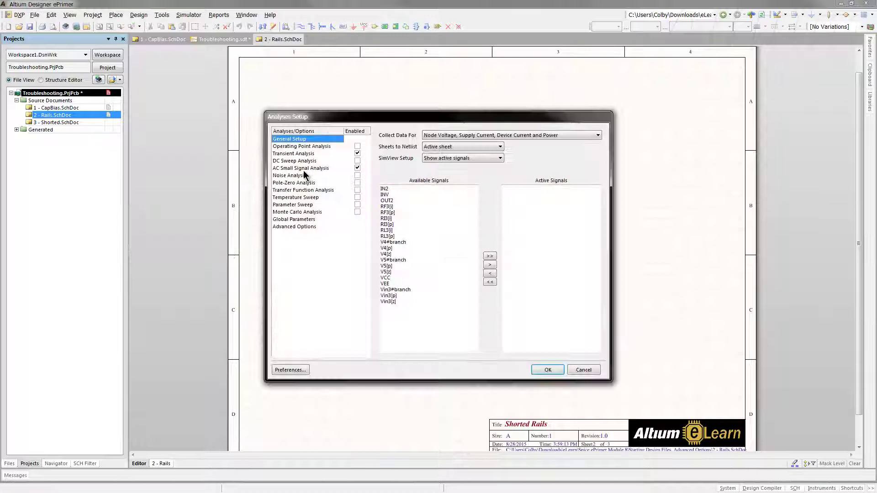
{"action": "double_click", "coordinate": [386, 189]}
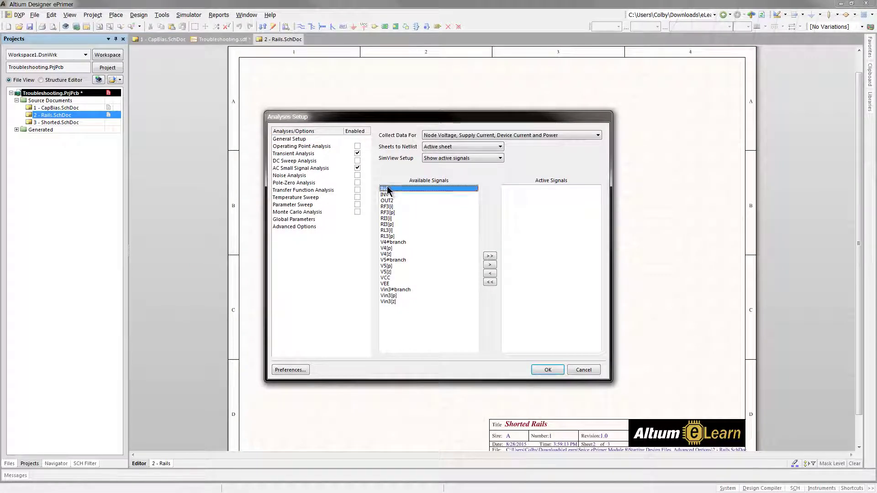
{"action": "double_click", "coordinate": [386, 194]}
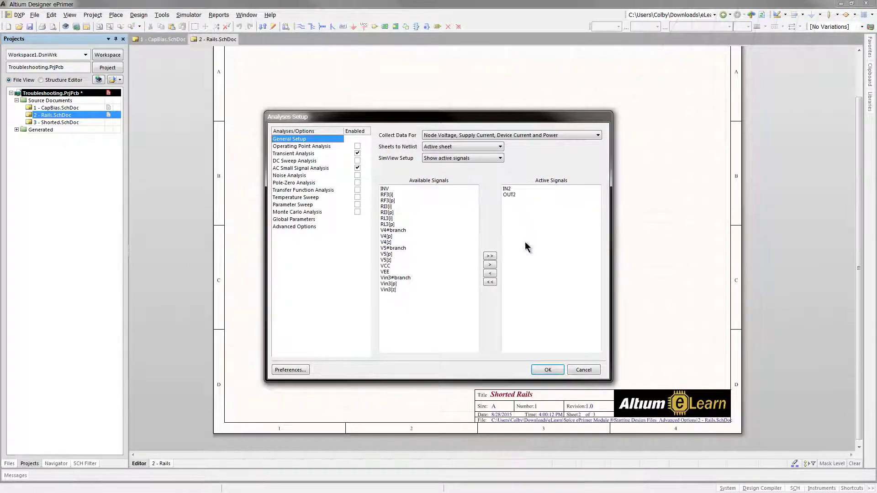
{"action": "left_click", "coordinate": [548, 370]}
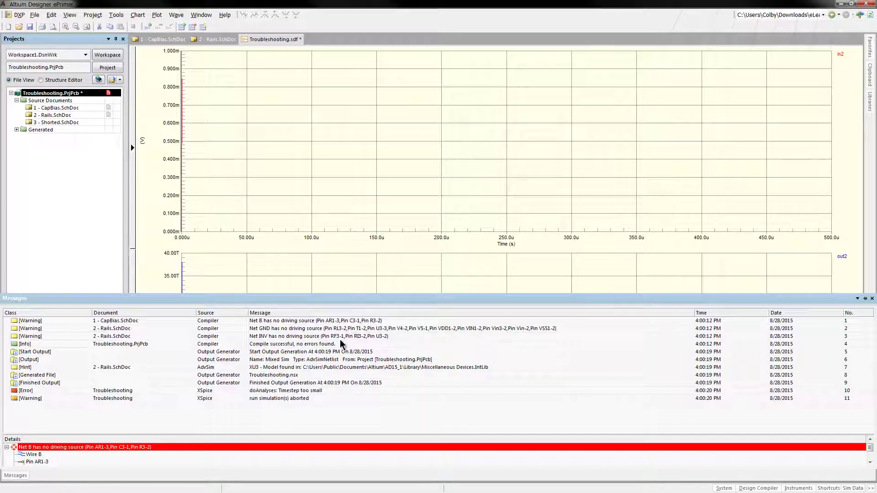
{"action": "left_click", "coordinate": [288, 392]}
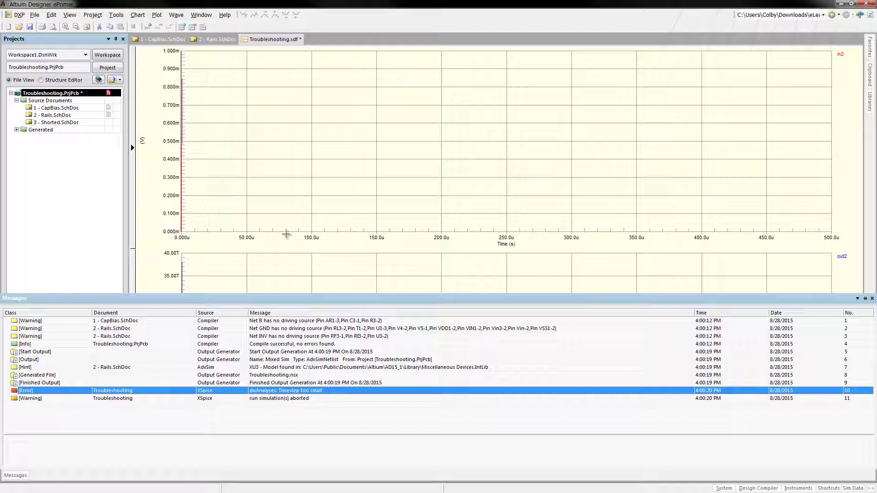
Return to the Rails schematic and set the value of the VEE source V5 to 12V.
{"action": "left_click", "coordinate": [214, 40]}
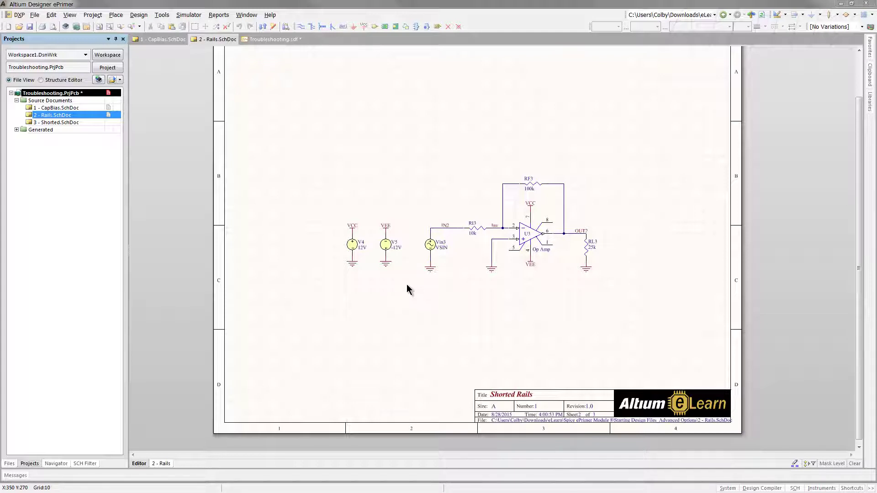
{"action": "left_click", "coordinate": [395, 250]}
{"action": "double_click", "coordinate": [396, 250]}
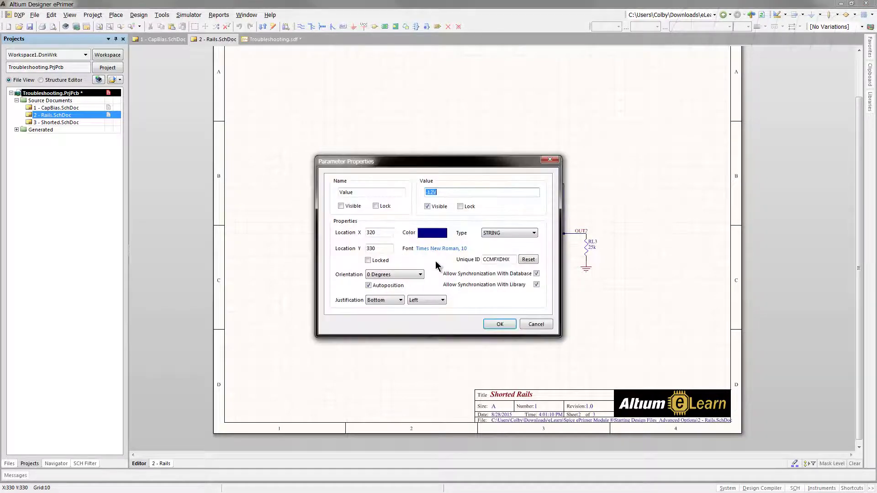
{"action": "key", "text": "Home"}
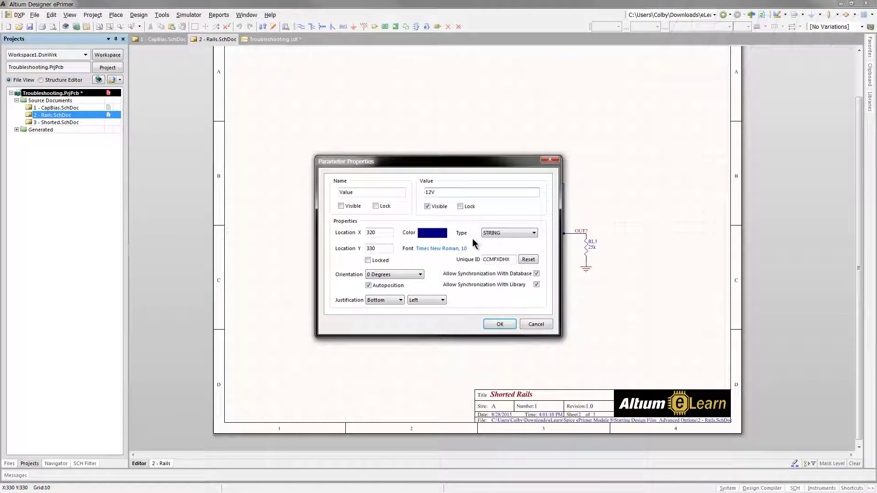
{"action": "left_click", "coordinate": [500, 324]}
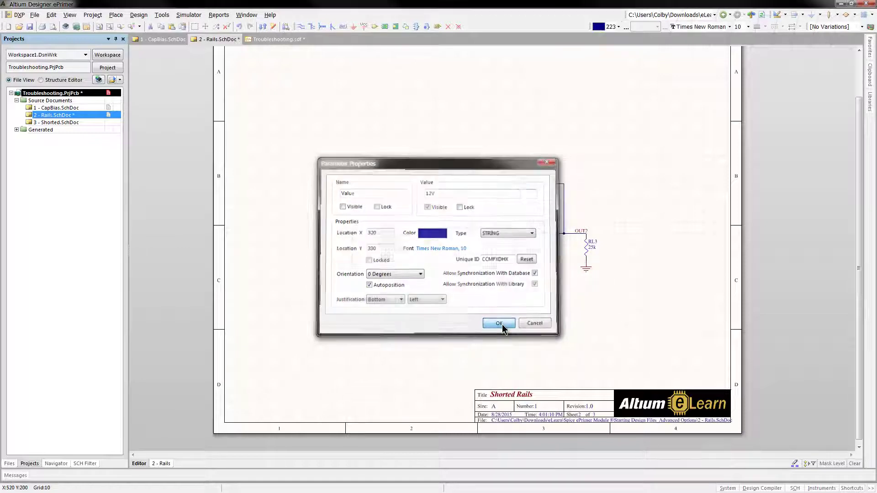
Rerun the mixed simulation of the Rails schematic with the existing analysis setup.
{"action": "left_click", "coordinate": [145, 16]}
{"action": "mouse_move", "coordinate": [242, 168]}
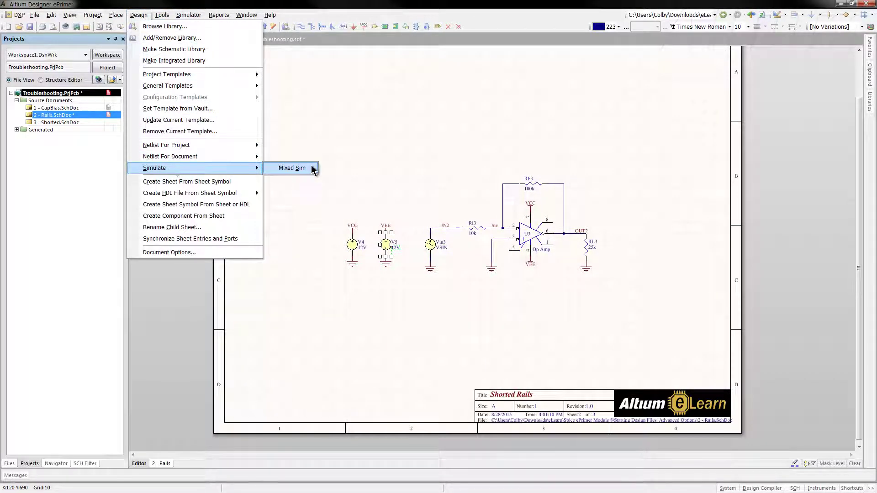
{"action": "left_click", "coordinate": [313, 168]}
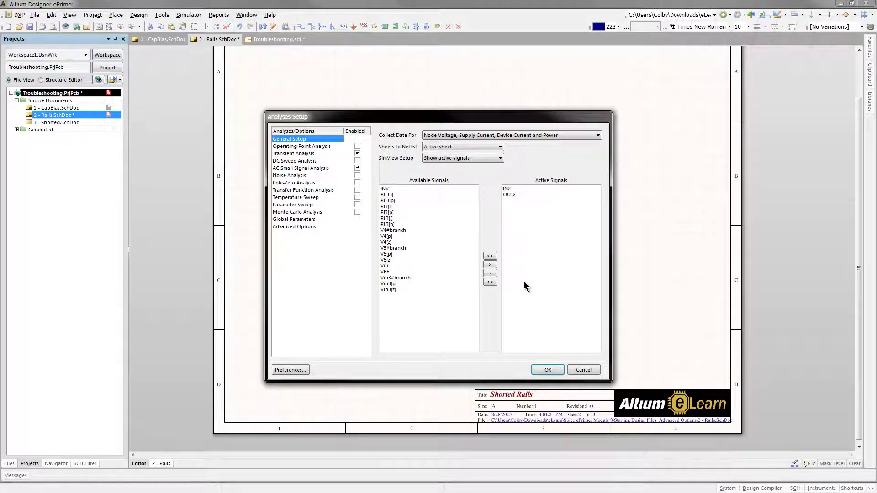
{"action": "left_click", "coordinate": [547, 370]}
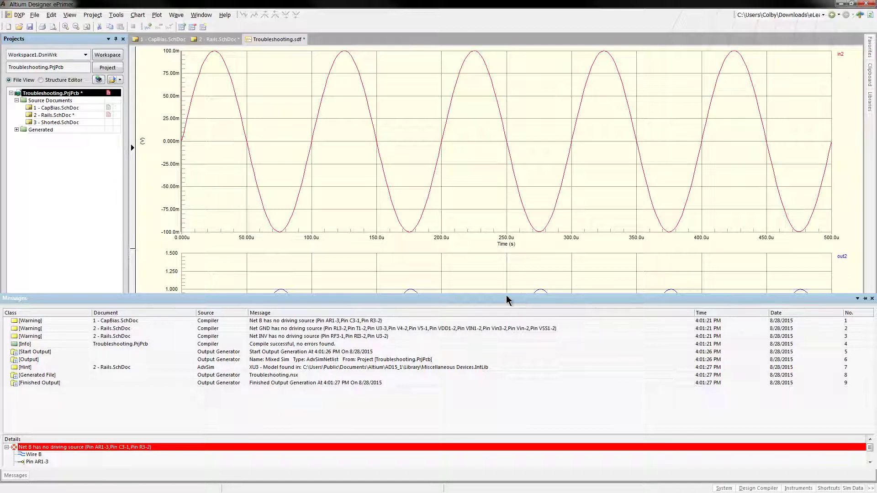
Open 3 - Shorted.SchDoc and run a mixed simulation with IN3 and OUT3 as active signals.
{"action": "double_click", "coordinate": [60, 123]}
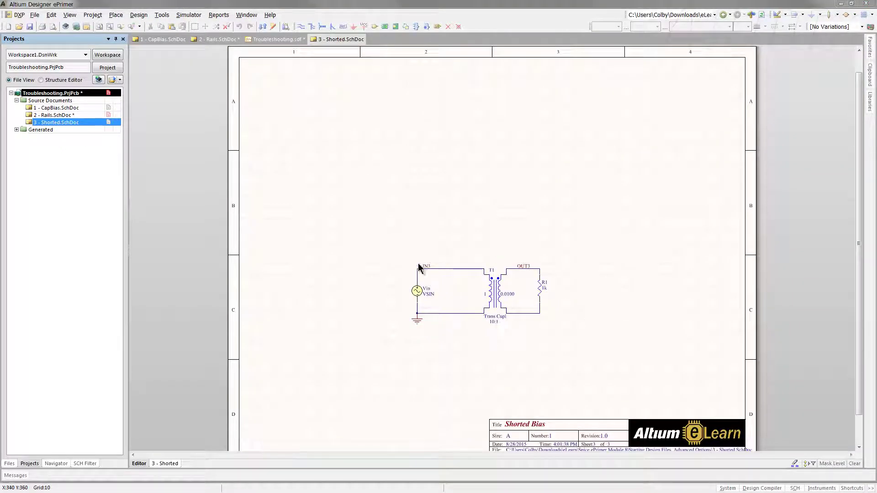
{"action": "left_click", "coordinate": [138, 15]}
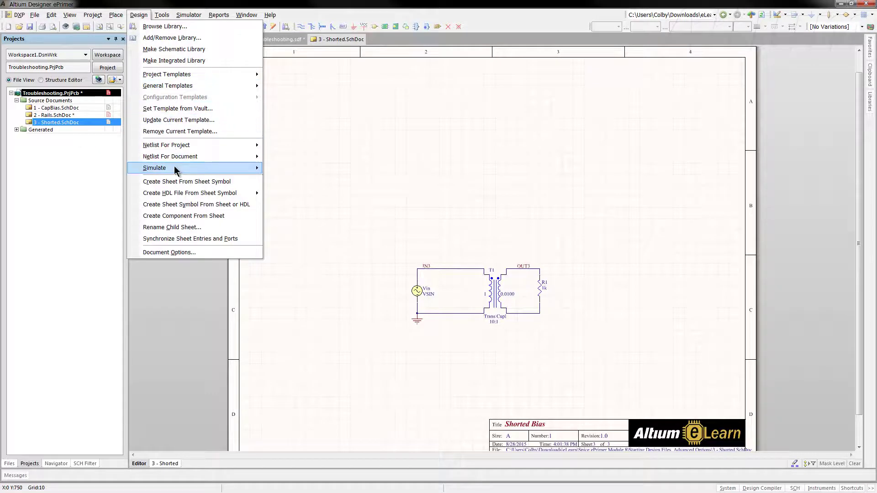
{"action": "mouse_move", "coordinate": [160, 169]}
{"action": "left_click", "coordinate": [293, 168]}
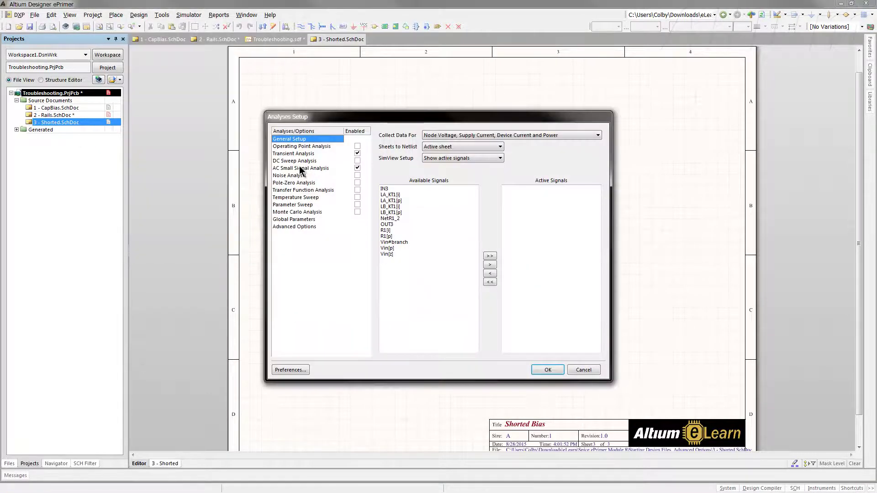
{"action": "double_click", "coordinate": [388, 190]}
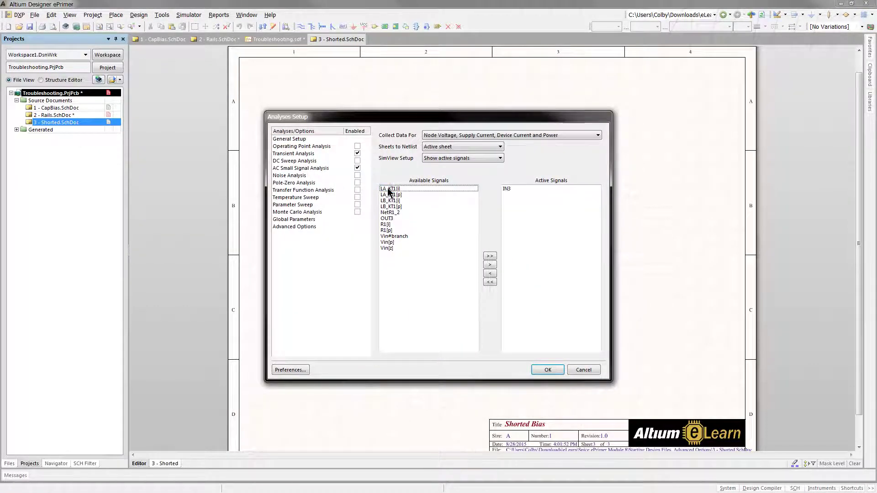
{"action": "double_click", "coordinate": [389, 220]}
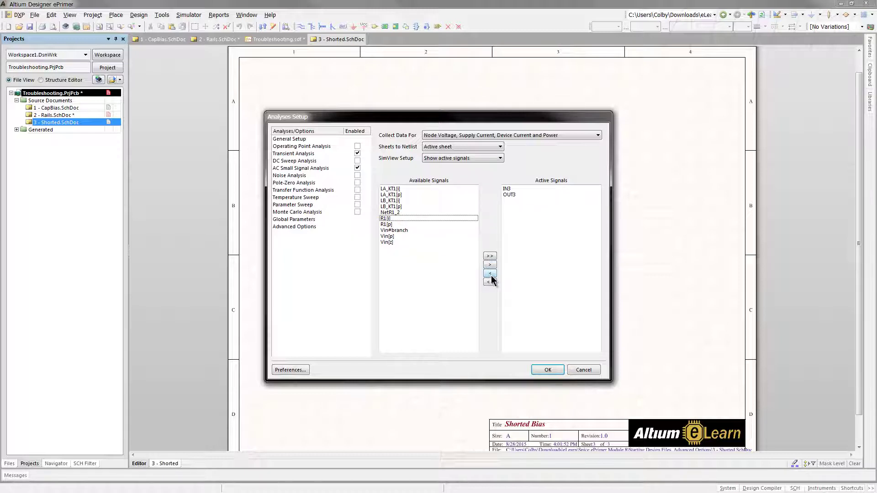
{"action": "left_click", "coordinate": [550, 370]}
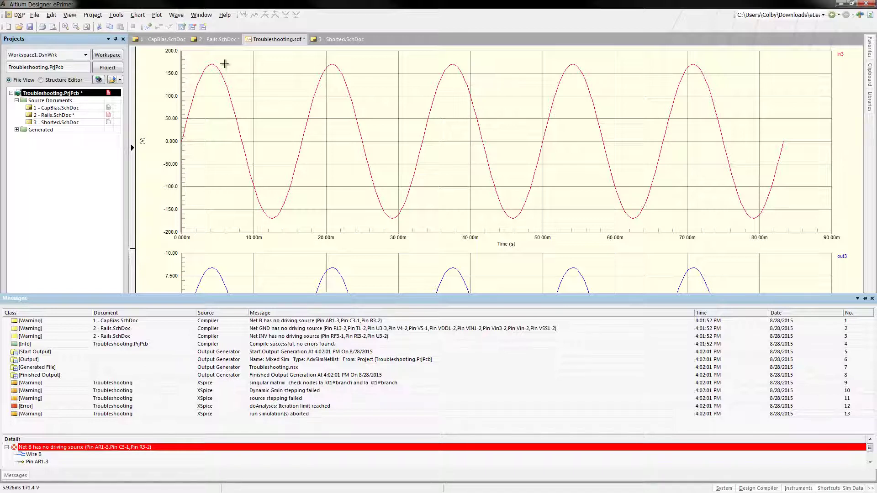
Return to the Shorted schematic and pick the Res1 resistor from Miscellaneous Devices.IntLib for placement.
{"action": "left_click", "coordinate": [338, 39]}
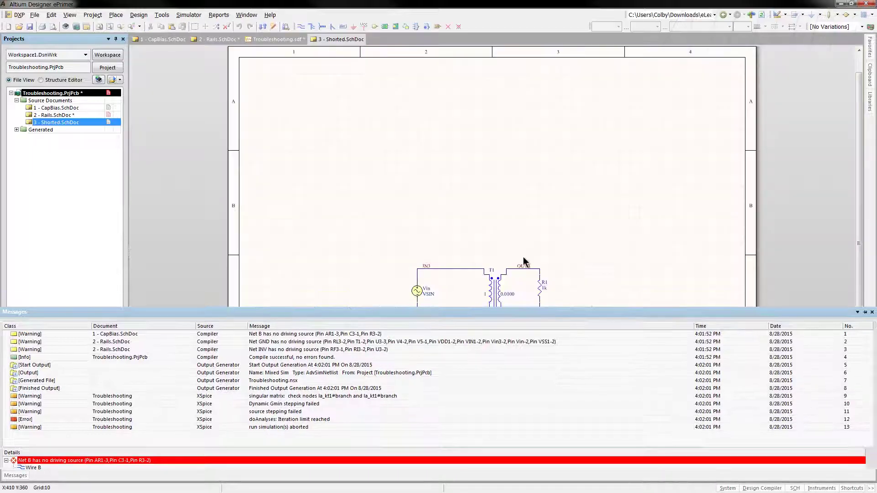
{"action": "right_click_drag", "start_coordinate": [558, 402], "coordinate": [465, 372]}
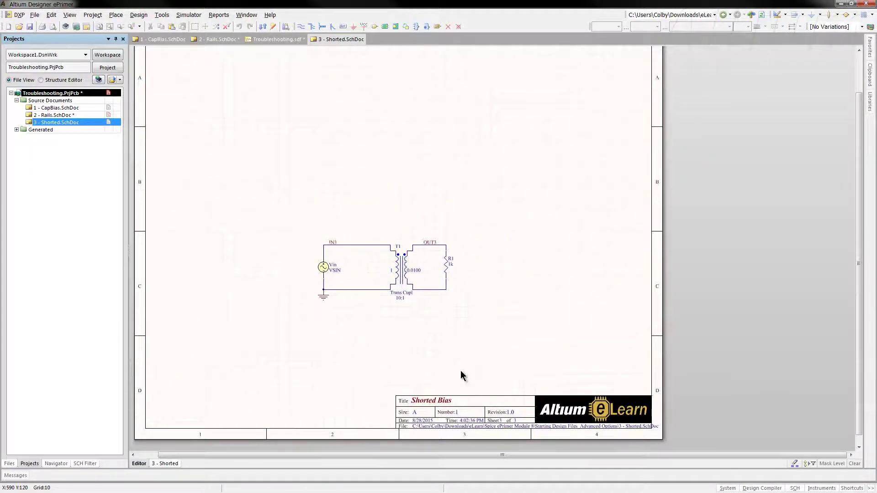
{"action": "right_click_drag", "start_coordinate": [473, 298], "coordinate": [503, 319]}
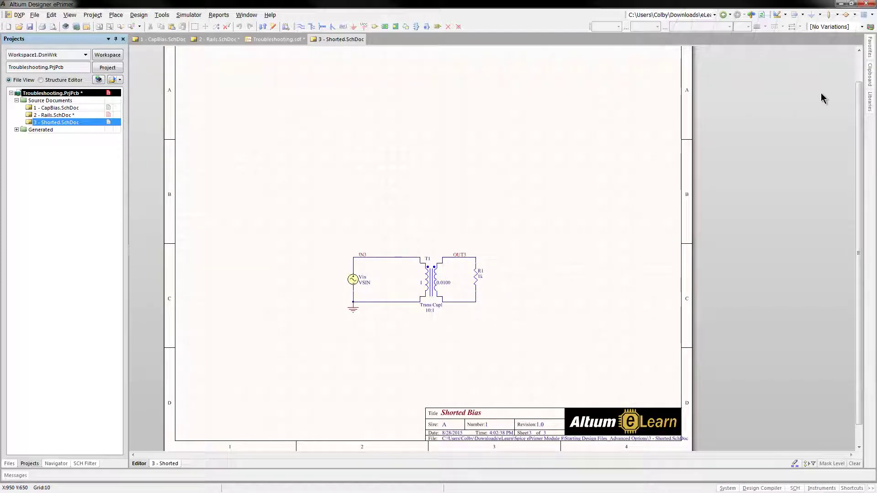
{"action": "left_click", "coordinate": [870, 103]}
{"action": "left_click", "coordinate": [817, 91]}
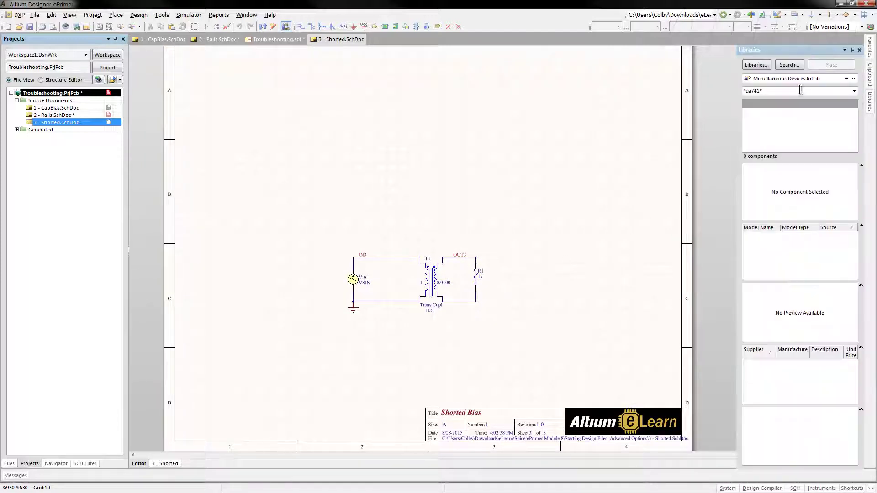
{"action": "key", "text": "BackSpace"}
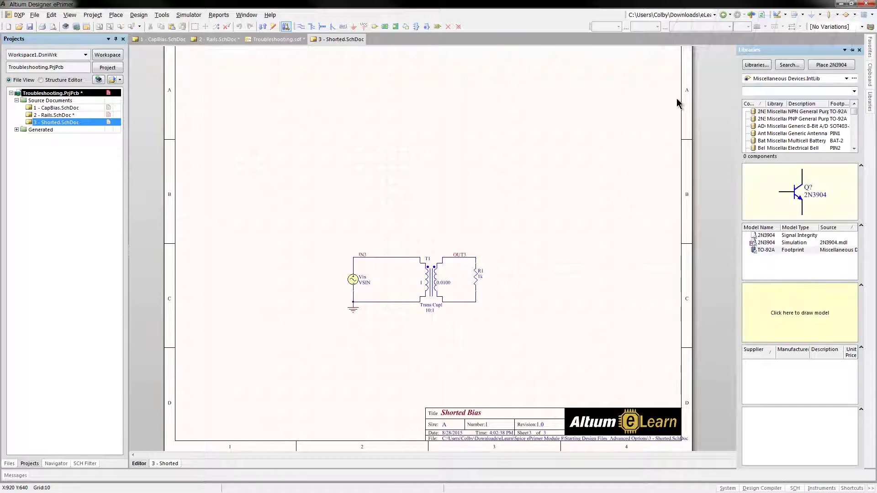
{"action": "type", "text": "res1"}
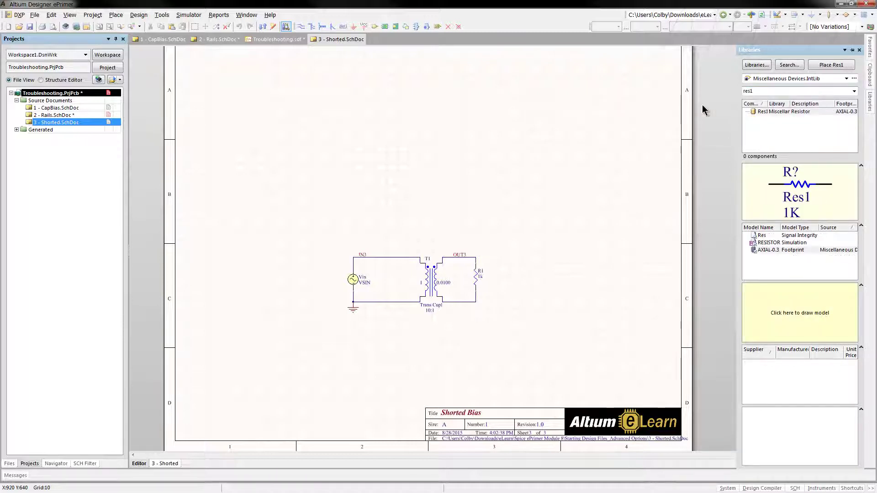
{"action": "left_click", "coordinate": [763, 112]}
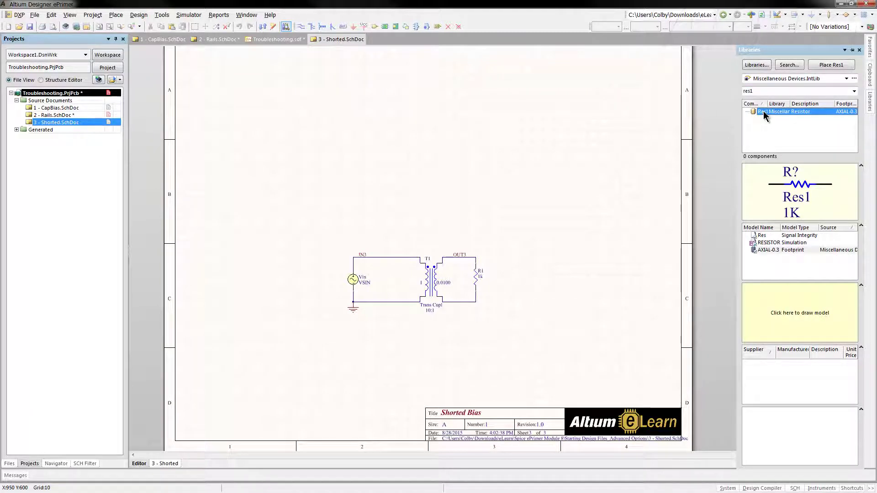
{"action": "left_click", "coordinate": [831, 66]}
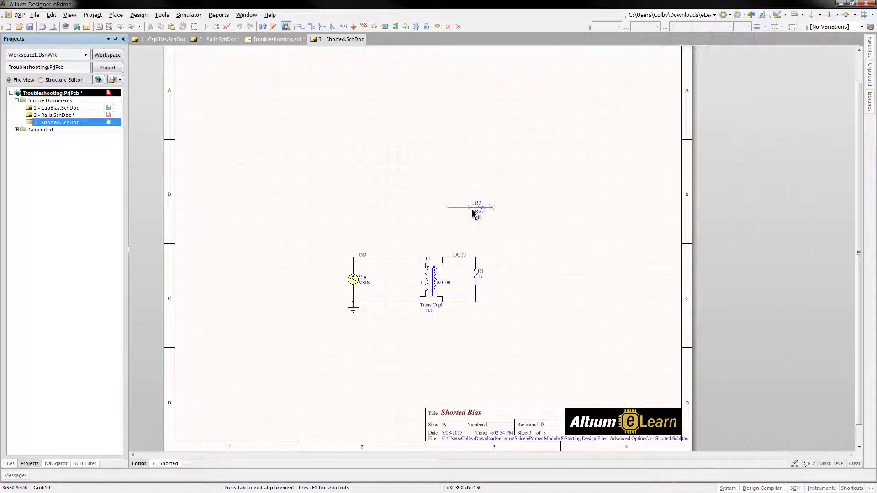
Give the resistor designator Rs1 and value 1e-12, and place it in series on the wire between Vin and transformer T1.
{"action": "key", "text": "Tab"}
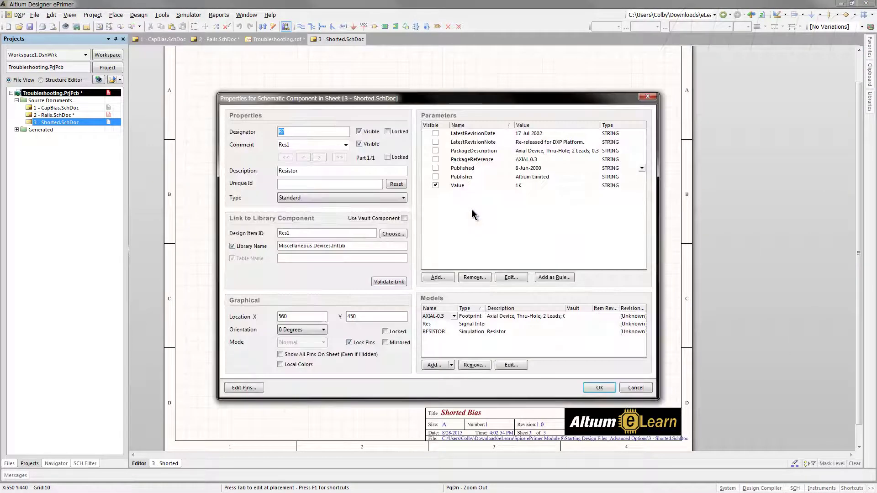
{"action": "type", "text": "Rs1"}
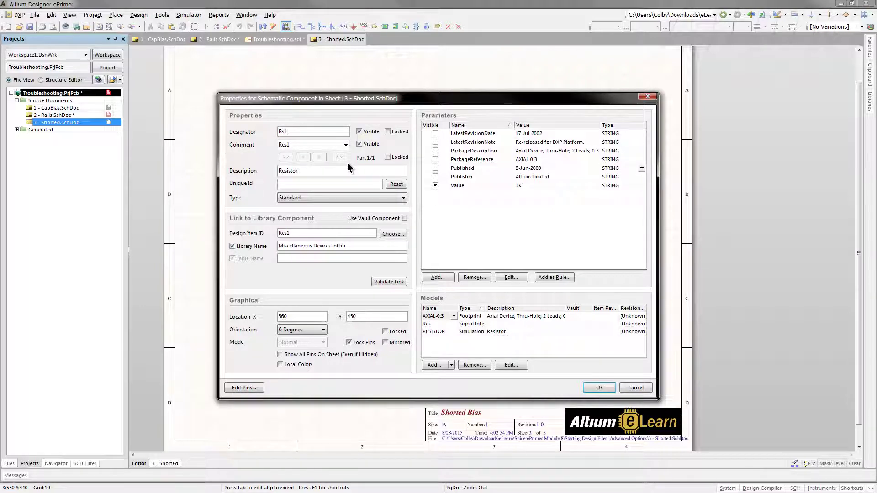
{"action": "left_click", "coordinate": [524, 186]}
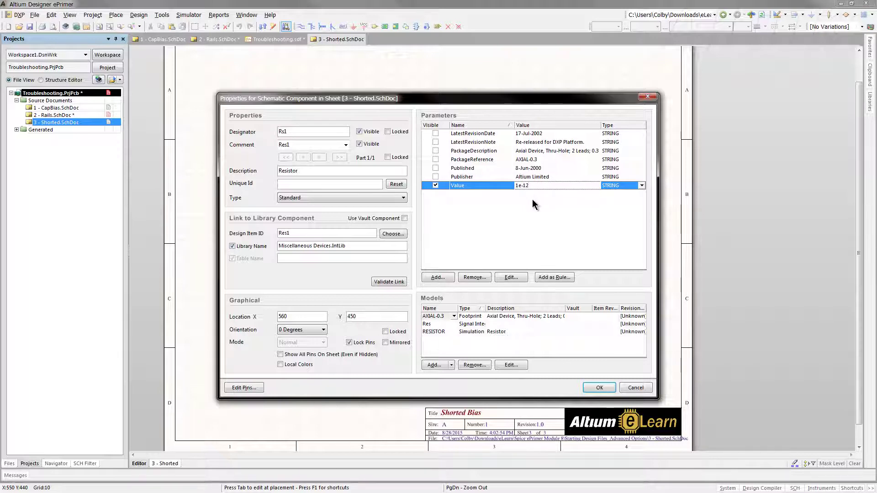
{"action": "left_click", "coordinate": [600, 388]}
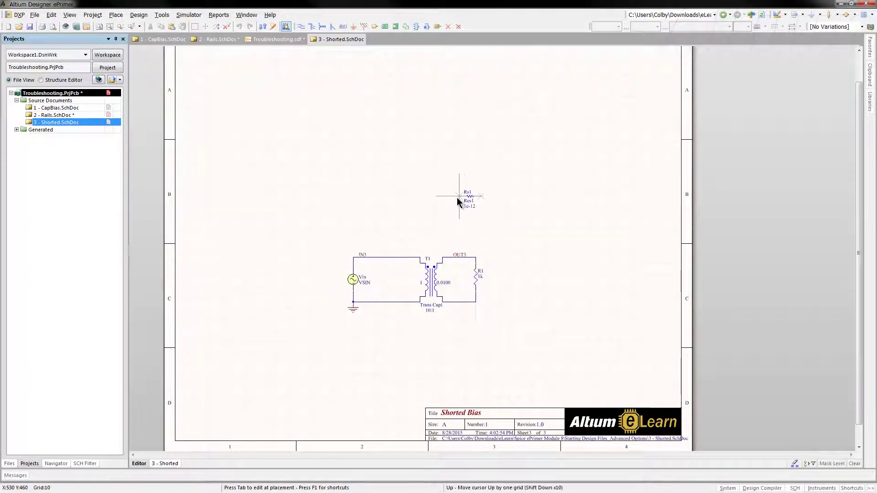
{"action": "left_click", "coordinate": [387, 261]}
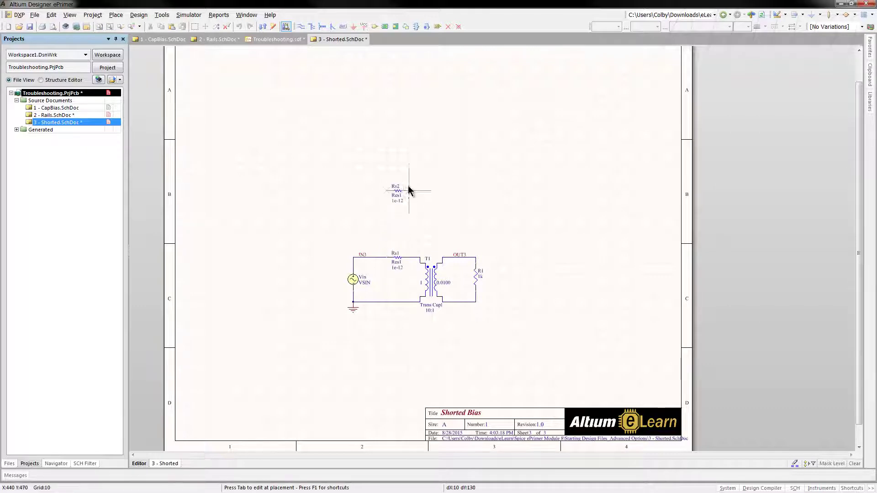
{"action": "right_click", "coordinate": [409, 190]}
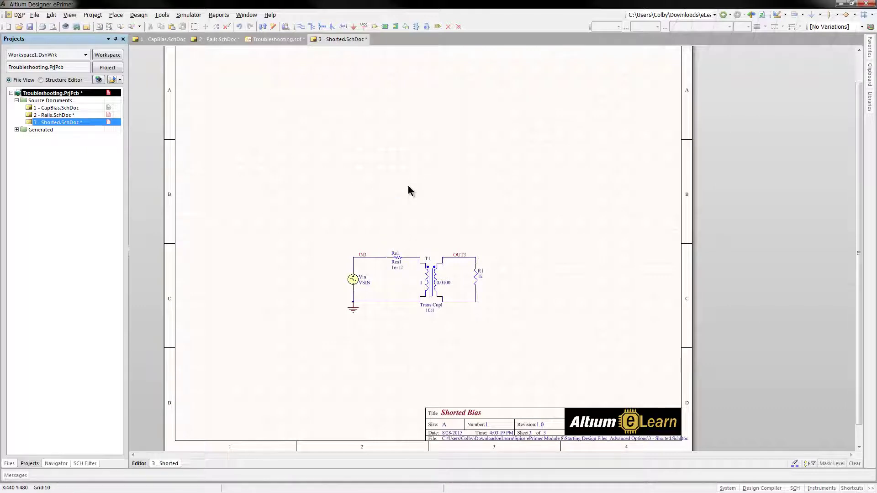
Rerun the mixed simulation of the Shorted schematic with IN3 and OUT3 still as active signals.
{"action": "left_click", "coordinate": [138, 14]}
{"action": "mouse_move", "coordinate": [170, 160]}
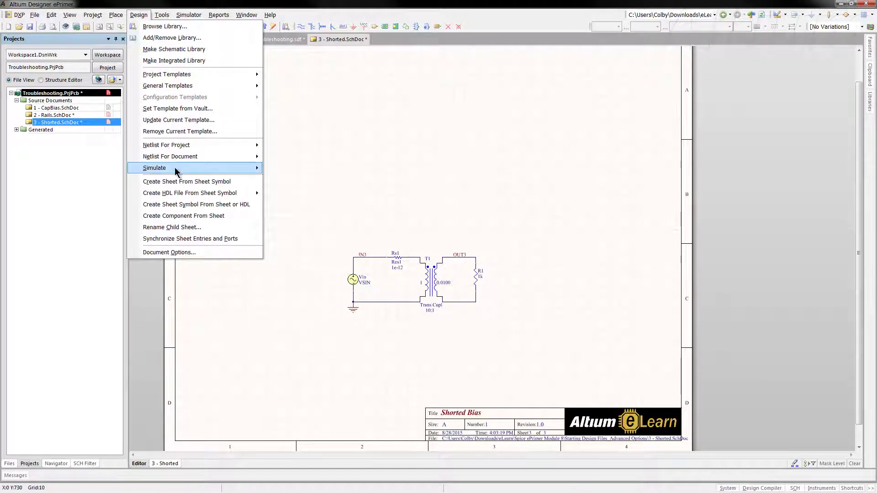
{"action": "left_click", "coordinate": [287, 168]}
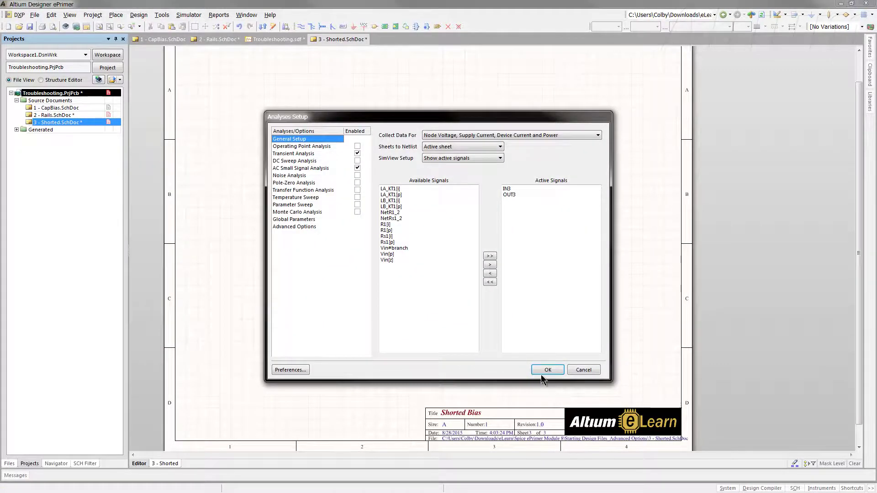
{"action": "left_click", "coordinate": [548, 369]}
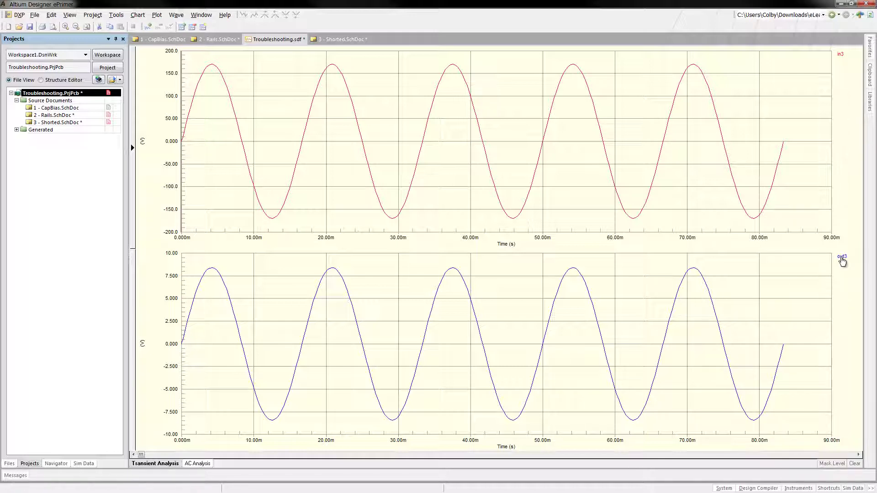
Move the out3 waveform onto the in3 plot and delete the emptied lower plot.
{"action": "left_click_drag", "start_coordinate": [844, 250], "coordinate": [845, 98]}
{"action": "right_click", "coordinate": [687, 378]}
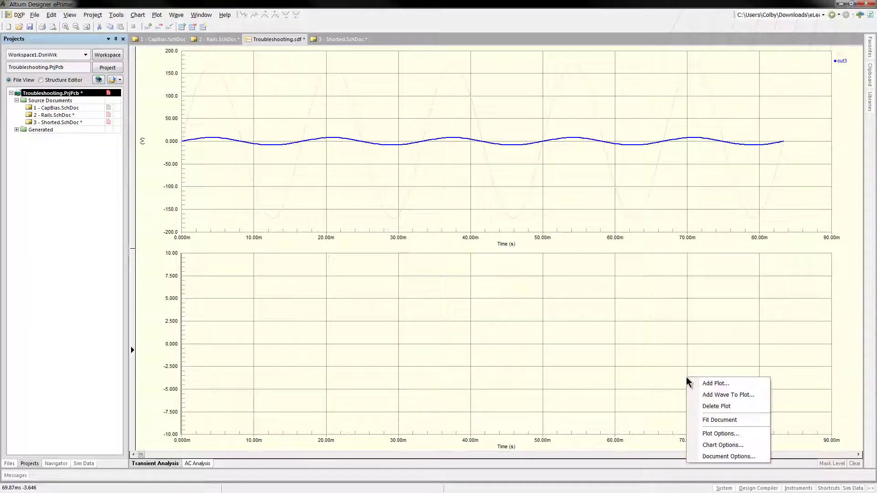
{"action": "left_click", "coordinate": [715, 406]}
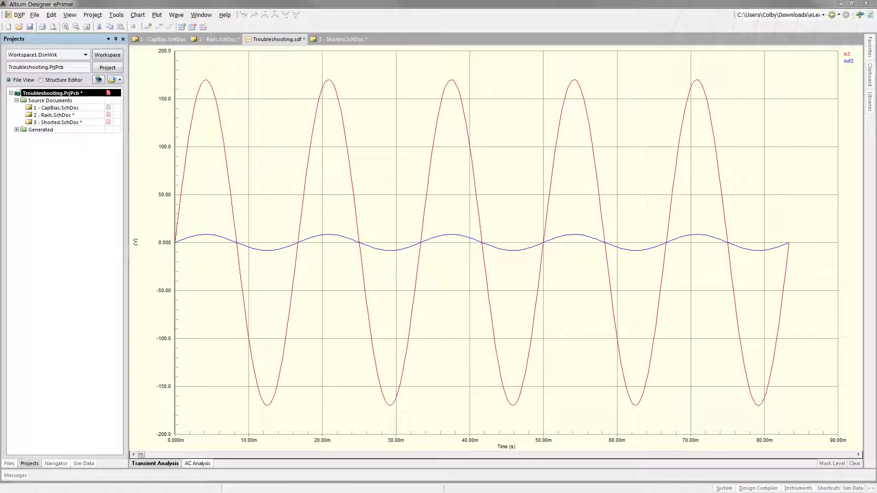
Switch to the Rails schematic and open the advanced SPICE options in its mixed simulation setup.
{"action": "left_click", "coordinate": [219, 40]}
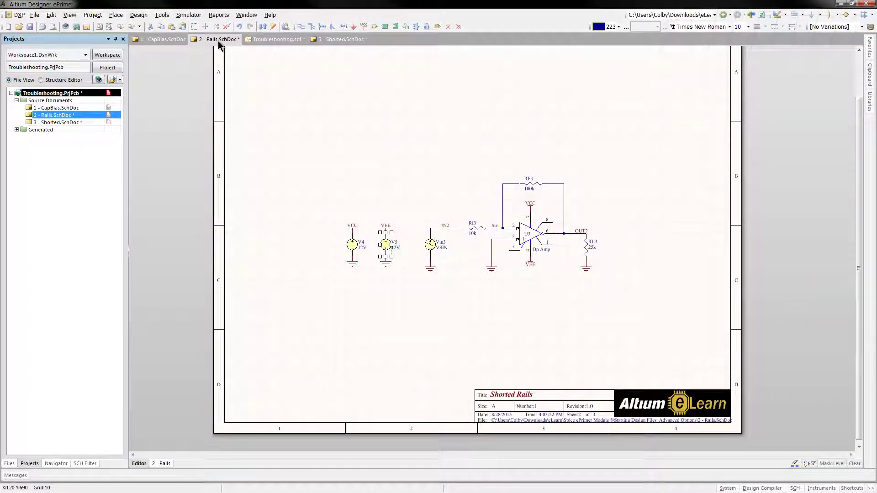
{"action": "left_click", "coordinate": [138, 15]}
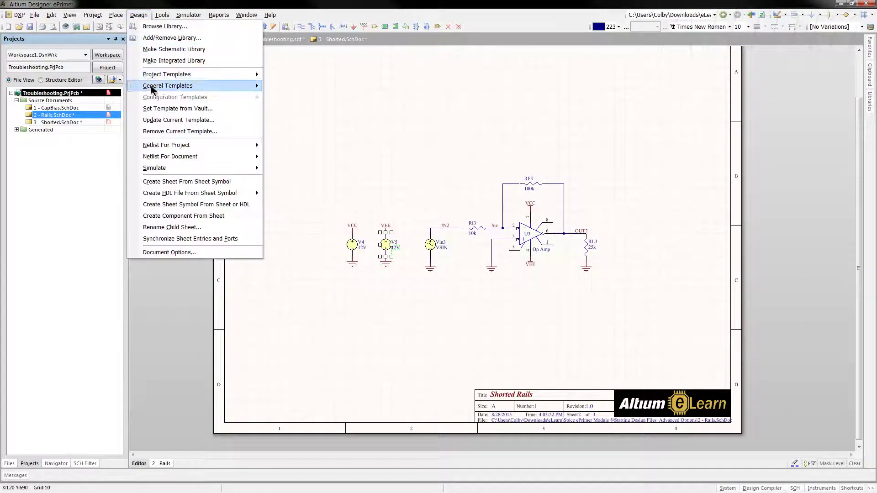
{"action": "mouse_move", "coordinate": [167, 169]}
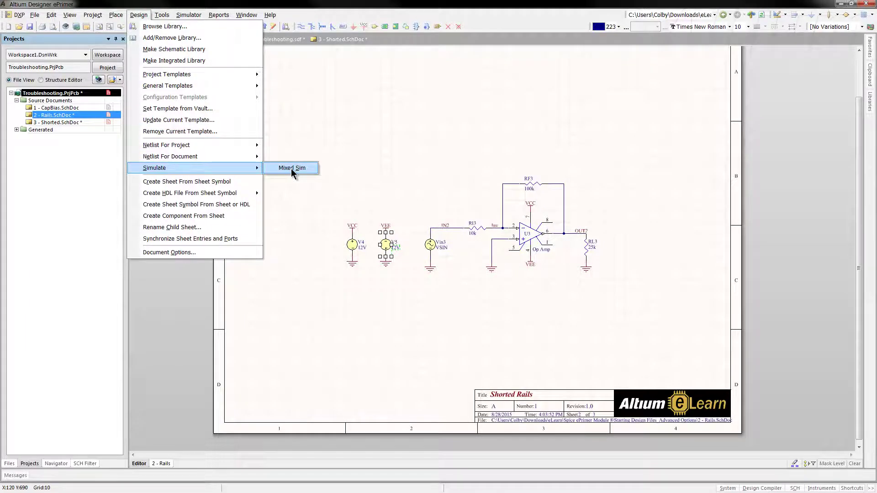
{"action": "left_click", "coordinate": [291, 169]}
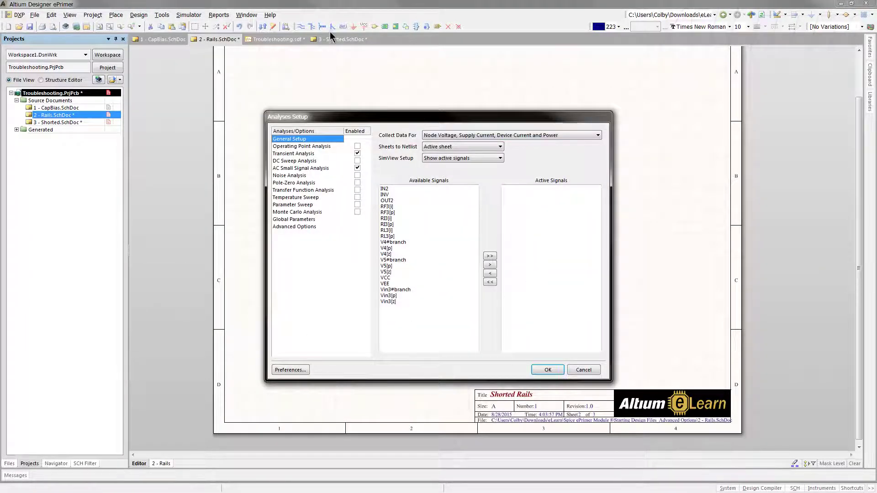
{"action": "left_click", "coordinate": [284, 227]}
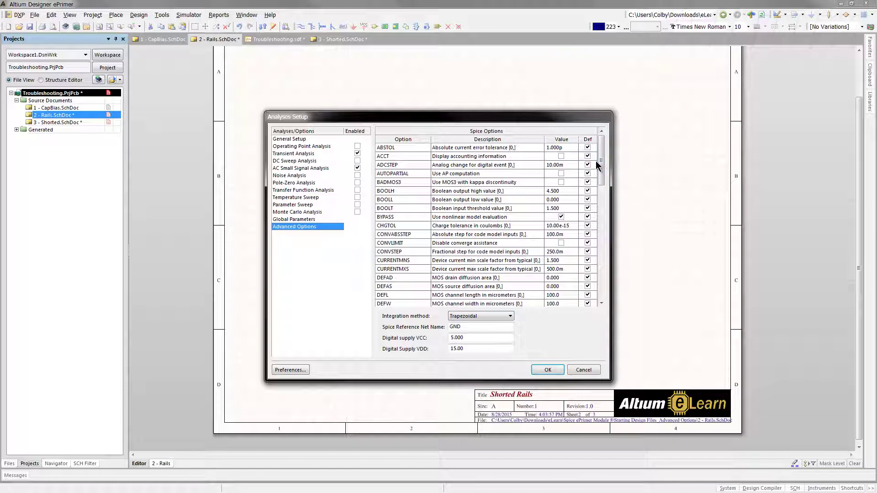
Set the ABSTOL current error tolerance to 1n and the CHGTOL charge tolerance to 10p in the SPICE options.
{"action": "left_click", "coordinate": [410, 227]}
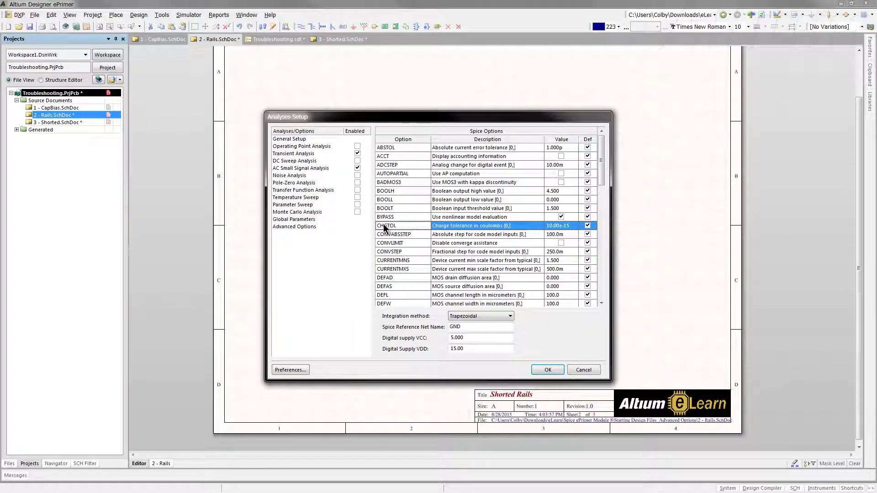
{"action": "left_click", "coordinate": [396, 149]}
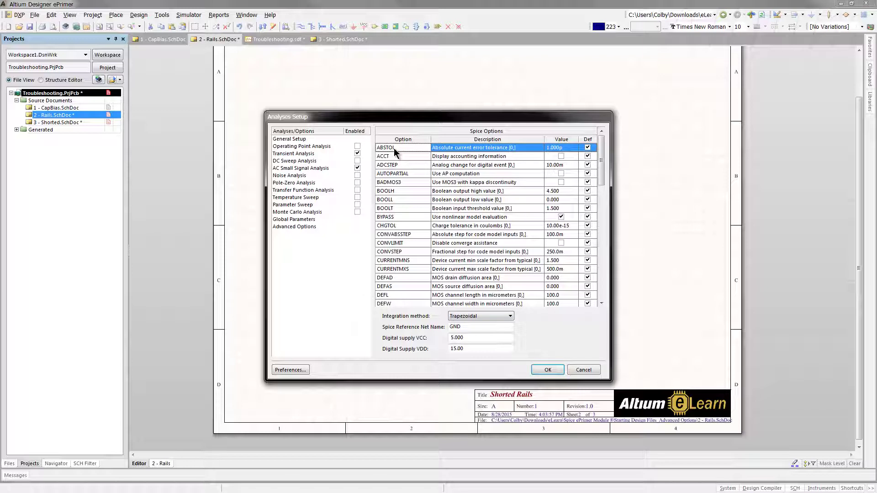
{"action": "left_click", "coordinate": [561, 150]}
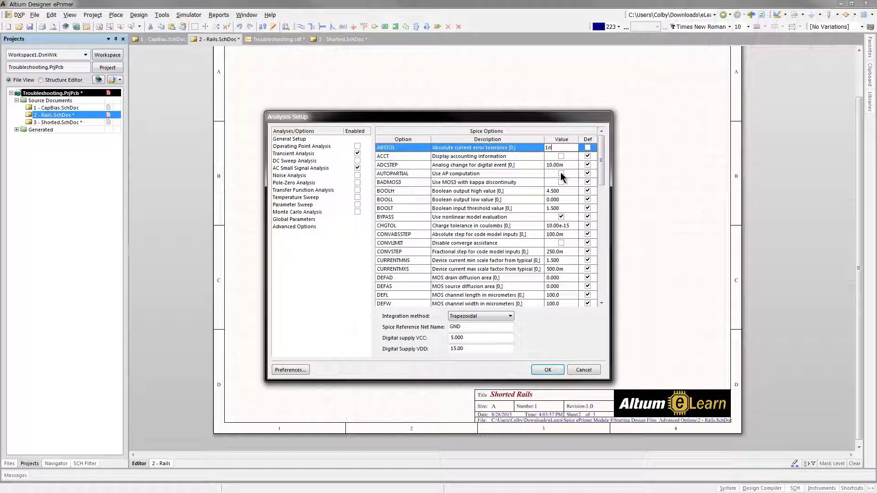
{"action": "left_click", "coordinate": [560, 228]}
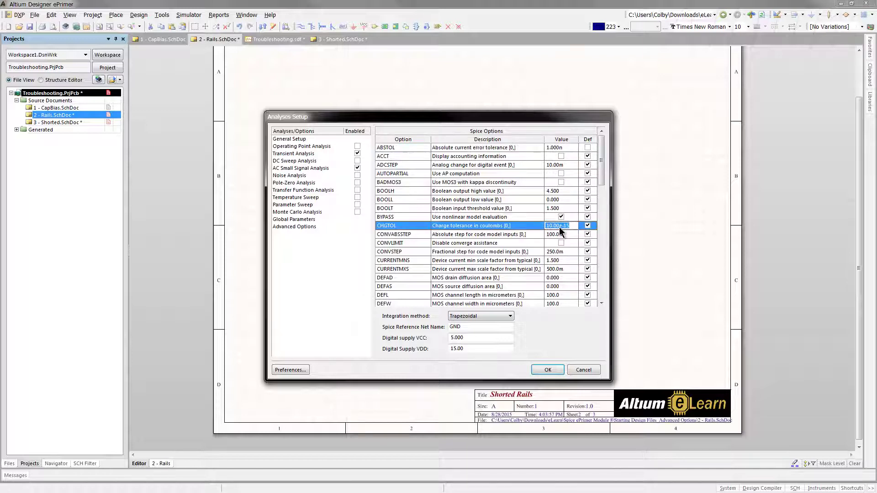
{"action": "type", "text": "10p"}
{"action": "left_click_drag", "start_coordinate": [601, 182], "coordinate": [607, 237]}
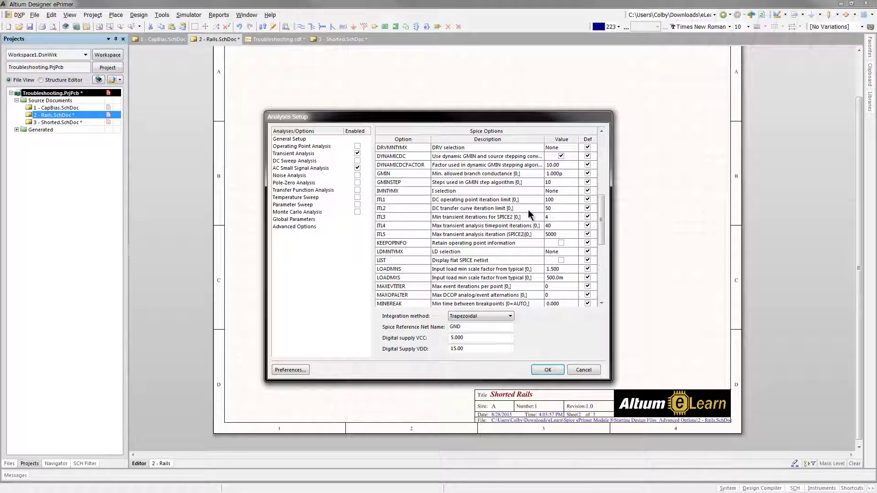
Set the ITL1 DC operating point iteration limit to 300 and the ITL4 transient timepoint iterations to 400.
{"action": "double_click", "coordinate": [554, 199]}
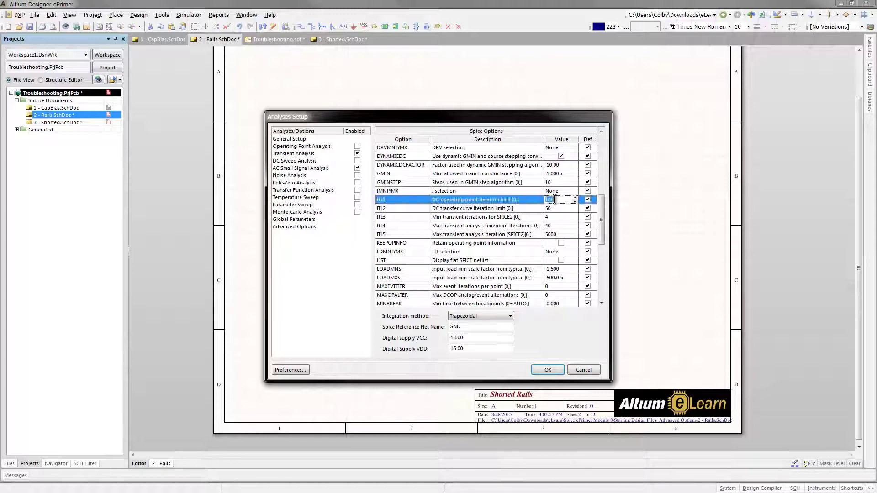
{"action": "type", "text": "300"}
{"action": "double_click", "coordinate": [557, 227]}
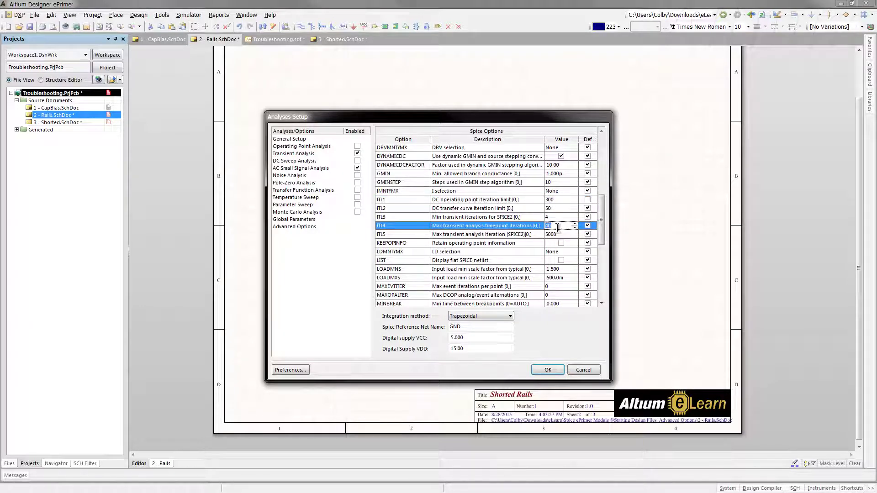
{"action": "type", "text": "400"}
{"action": "left_click", "coordinate": [460, 219]}
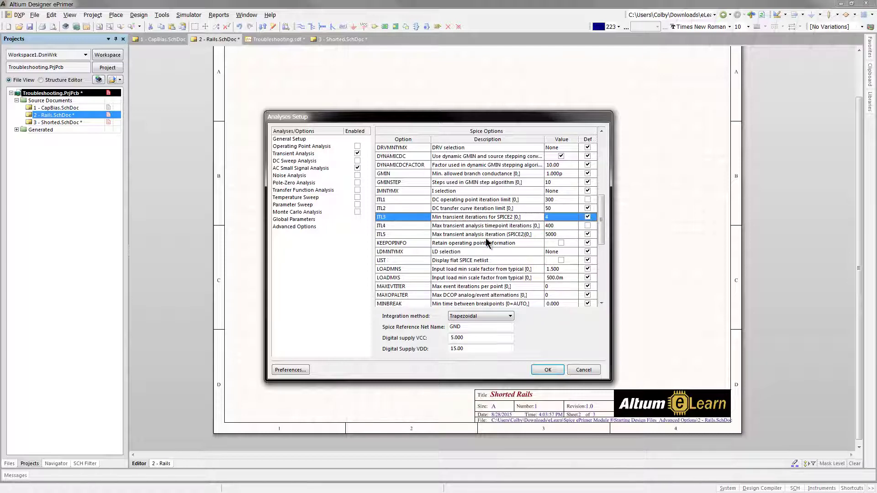
Restore the default for ITL4 transient timepoint iterations and re-enter 400 as its value.
{"action": "left_click", "coordinate": [587, 226]}
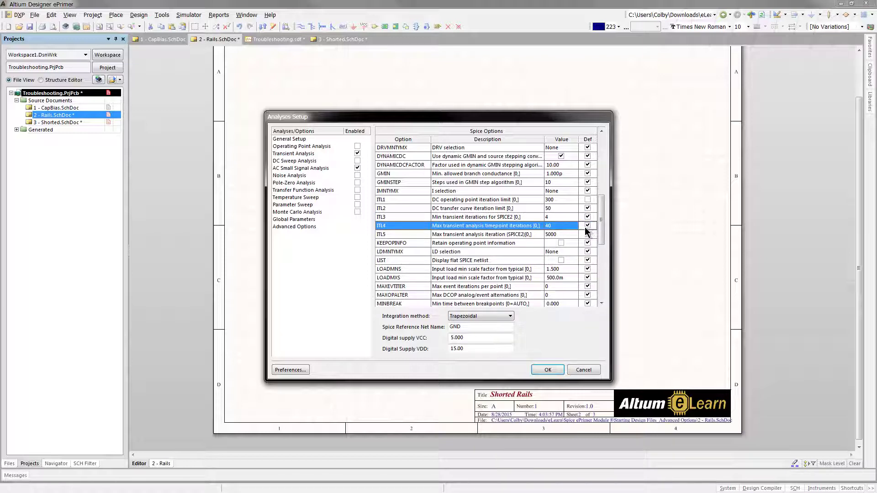
{"action": "left_click", "coordinate": [562, 225]}
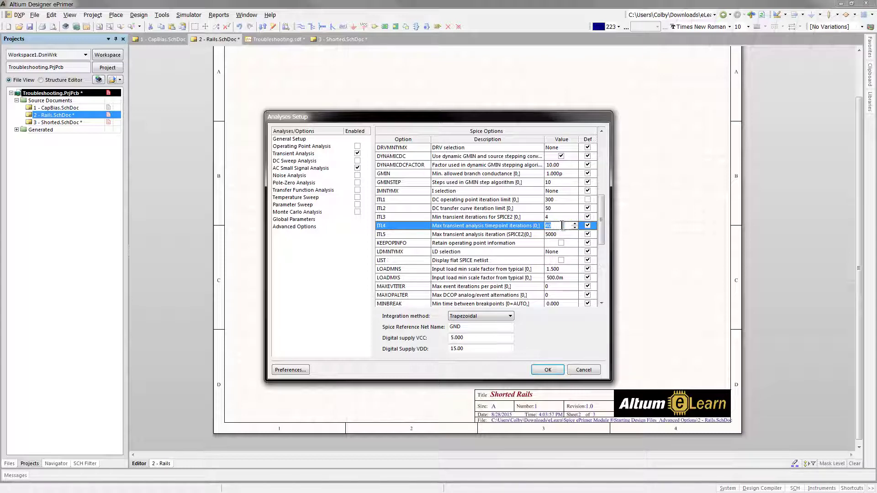
{"action": "type", "text": "400"}
Set the SRCSTEP source step count to 5 and the RAMPTIME supply ramp time to 1e-7.
{"action": "left_click_drag", "start_coordinate": [601, 222], "coordinate": [607, 267]}
{"action": "left_click", "coordinate": [555, 260]}
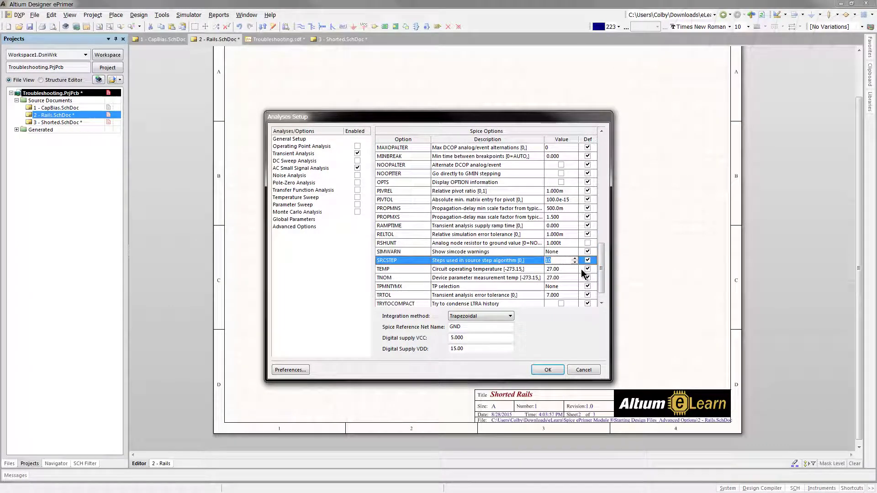
{"action": "type", "text": "5"}
{"action": "left_click", "coordinate": [488, 225]}
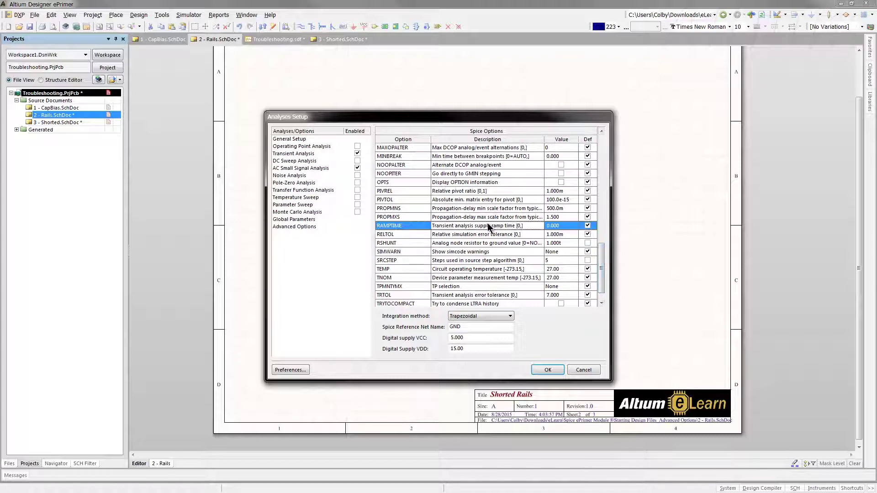
{"action": "left_click", "coordinate": [552, 226]}
{"action": "type", "text": "1e"}
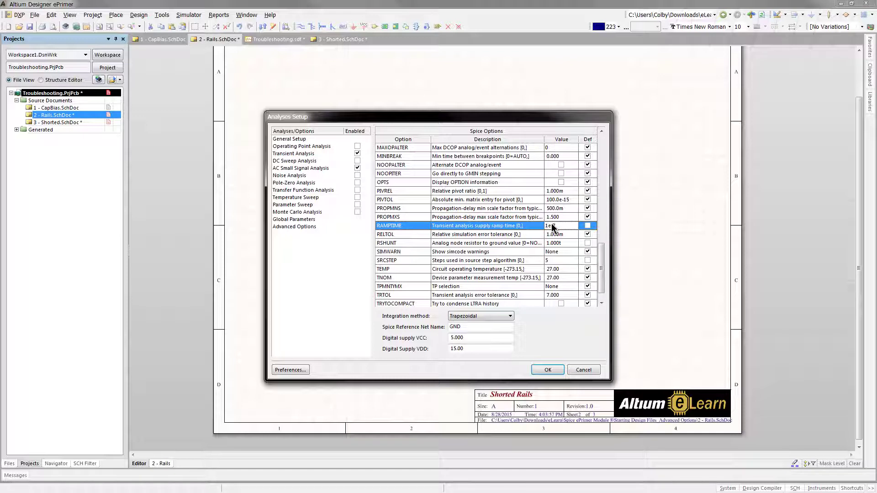
{"action": "type", "text": "-7"}
Re-enter the digital supply VDD value as 15.00.
{"action": "left_click", "coordinate": [455, 348]}
{"action": "key", "text": "BackSpace"}
{"action": "key", "text": "BackSpace"}
{"action": "key", "text": "BackSpace"}
{"action": "type", "text": "00"}
Review the available integration methods, keeping Trapezoidal, and inspect the SPICE reference net name and digital supply VCC.
{"action": "left_click", "coordinate": [464, 318]}
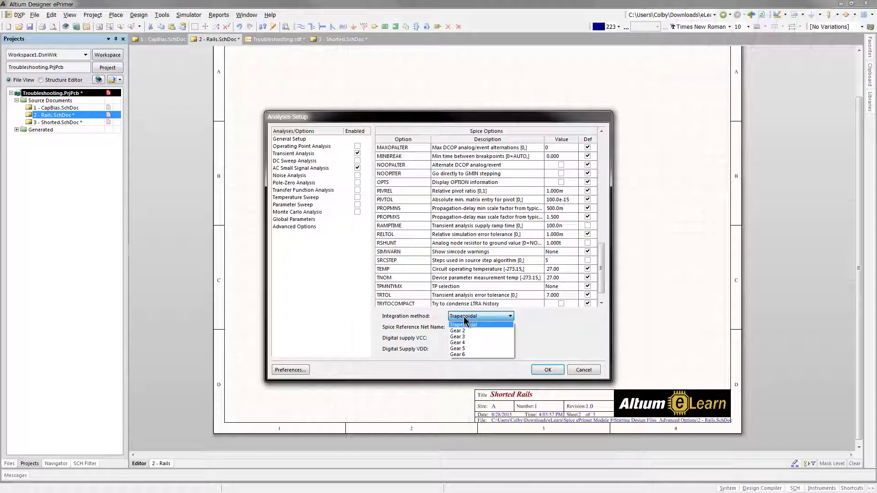
{"action": "left_click", "coordinate": [464, 324]}
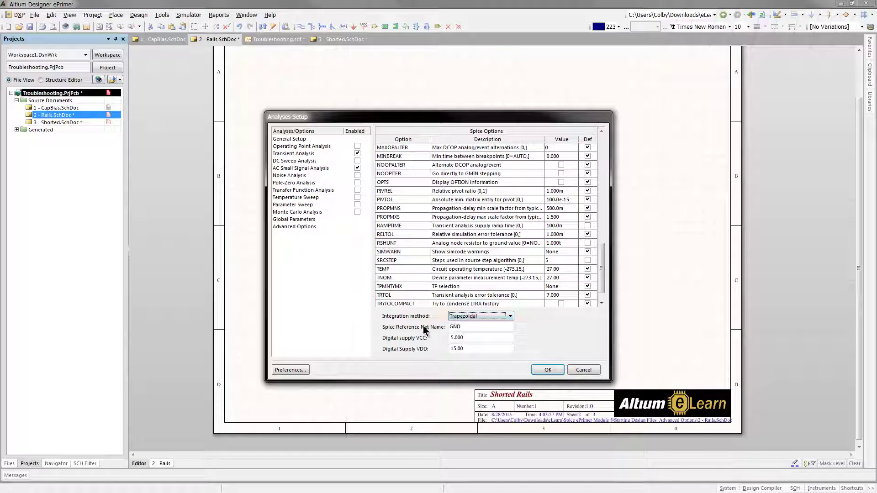
{"action": "double_click", "coordinate": [460, 328]}
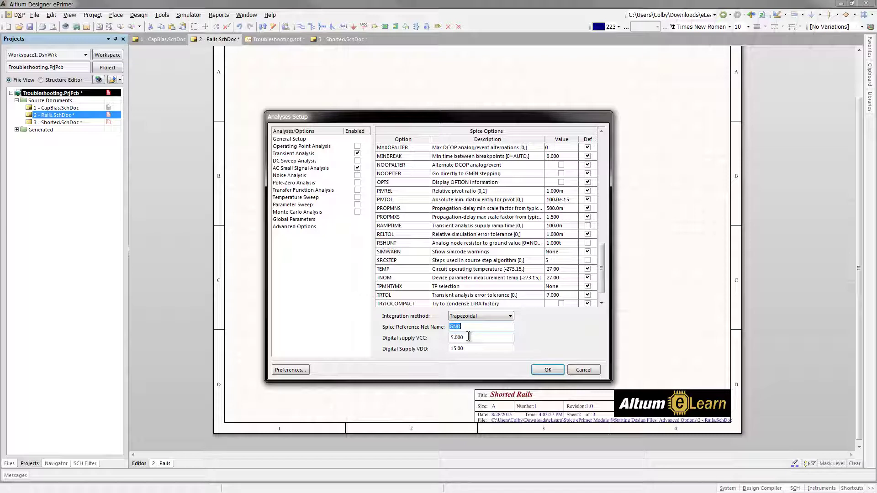
{"action": "left_click", "coordinate": [469, 337]}
Enlarge the Analyses Setup dialog and examine the TEMP circuit temperature and TNOM device measurement temperature options.
{"action": "left_click_drag", "start_coordinate": [441, 382], "coordinate": [440, 414]}
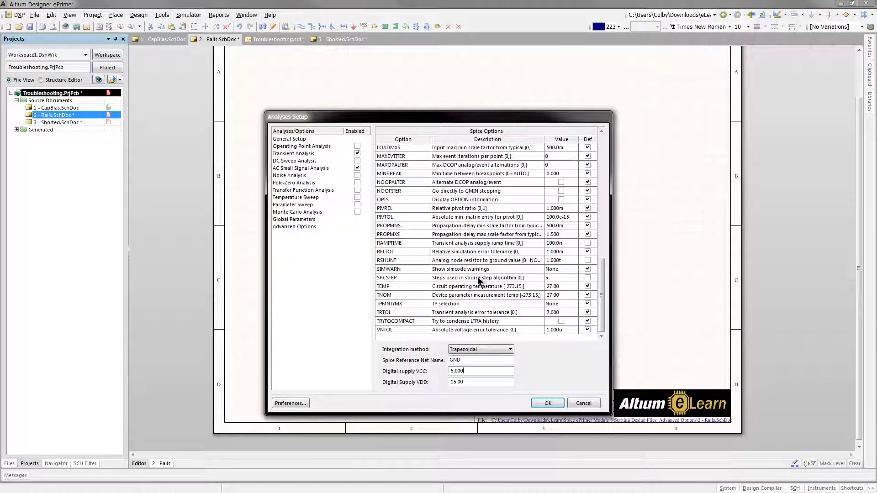
{"action": "left_click", "coordinate": [409, 287]}
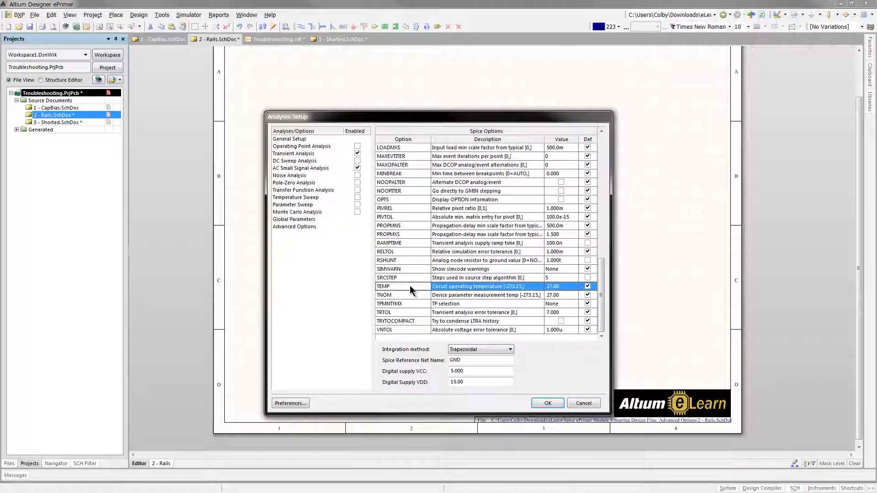
{"action": "left_click", "coordinate": [407, 295]}
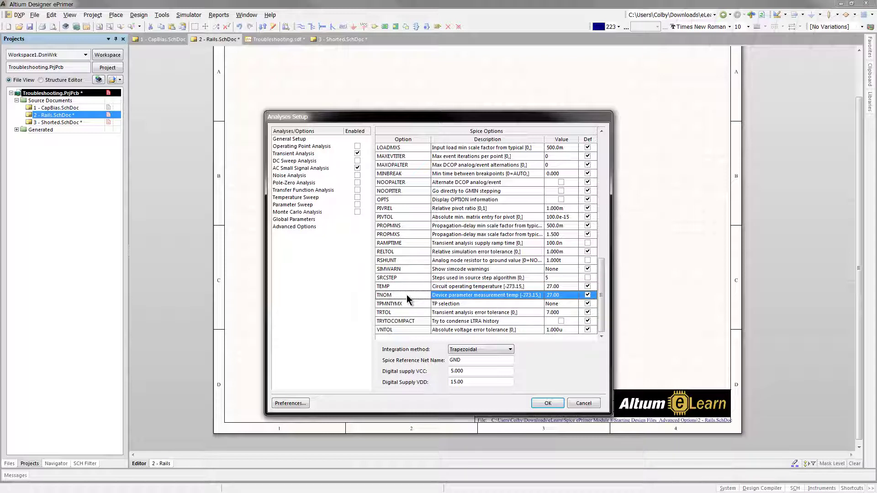